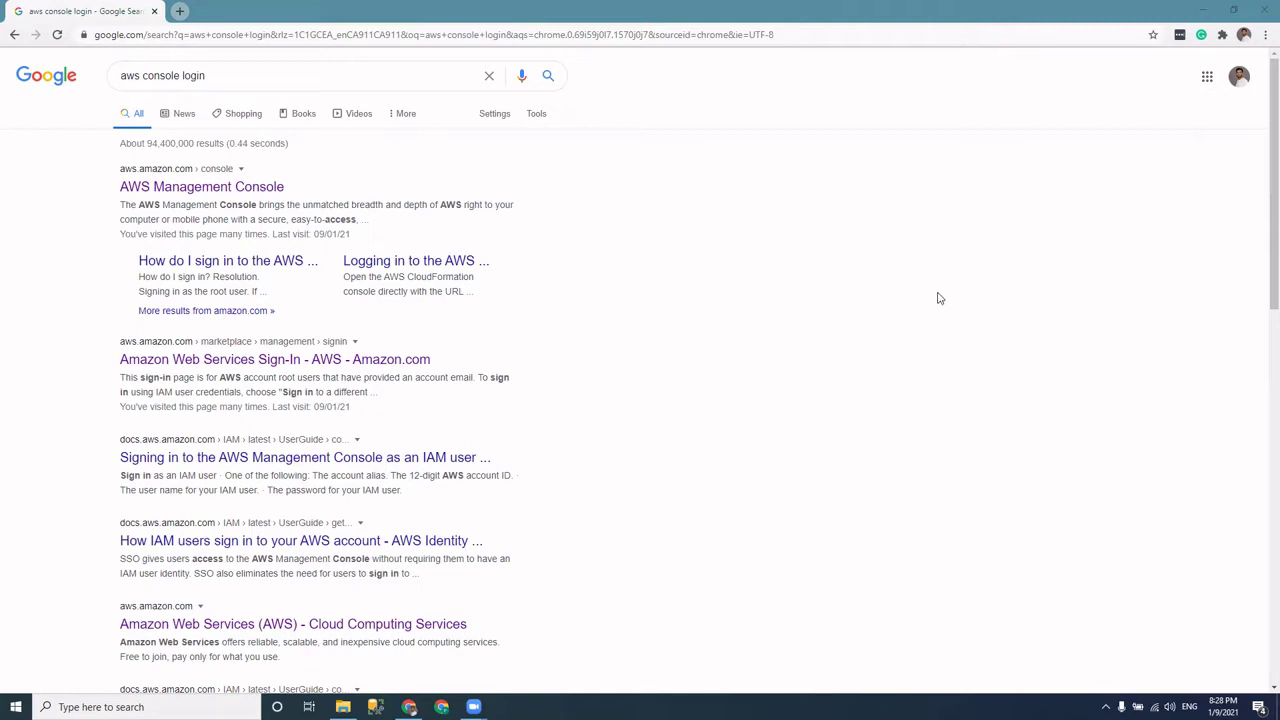
- Open the AWS Management Console from the search results
left_click_drag(122, 79, 231, 77)
left_click(44, 156)
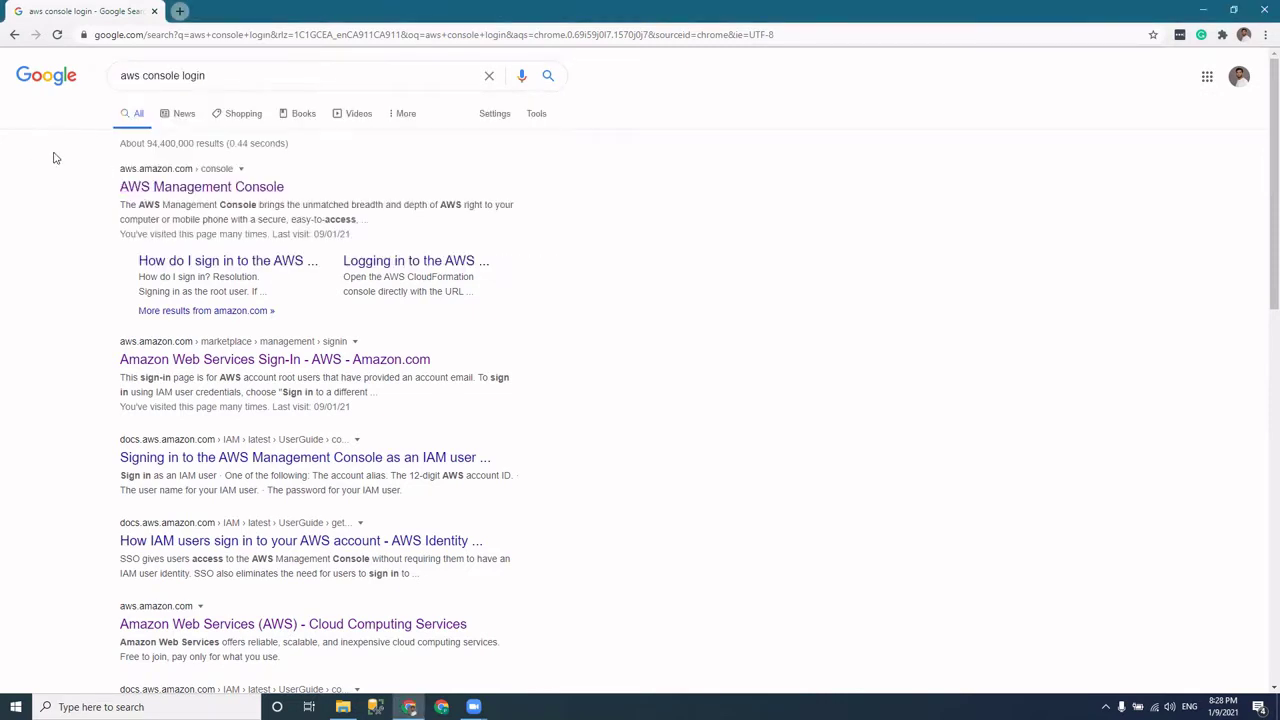
left_click(180, 191)
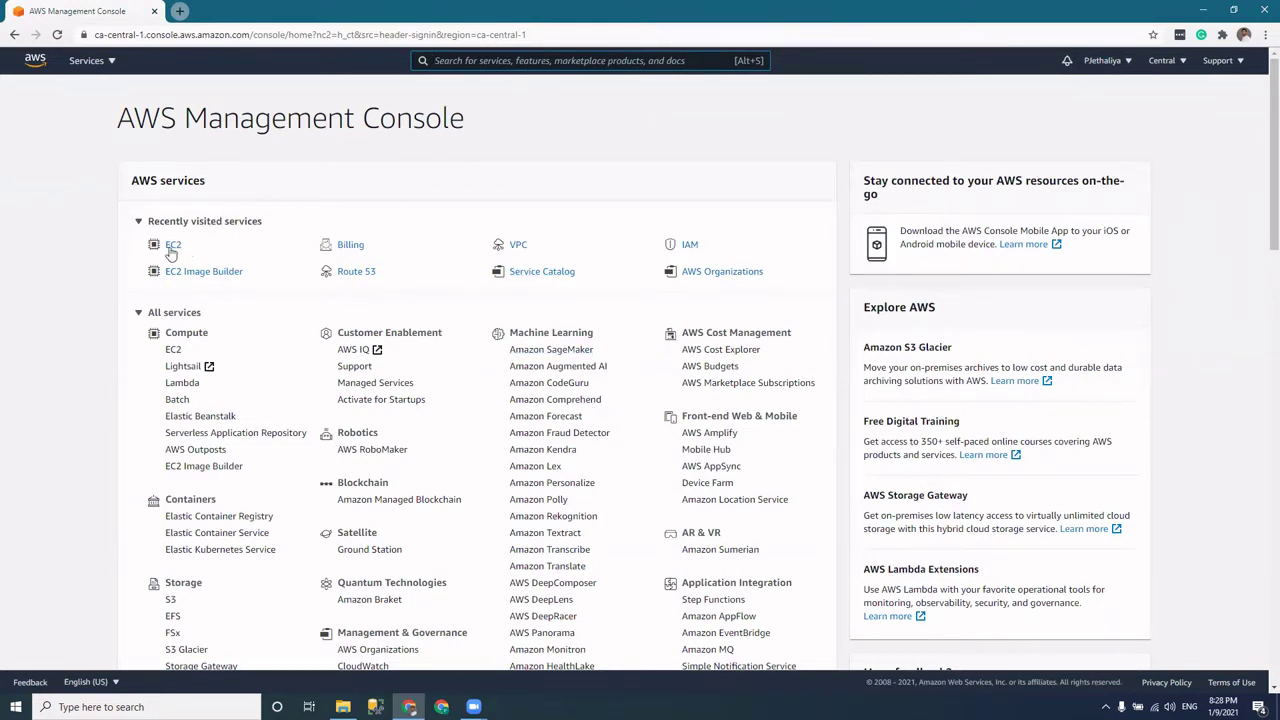
- Open the EC2 service from the Compute category and start the wizard for launching a new instance
left_click(108, 62)
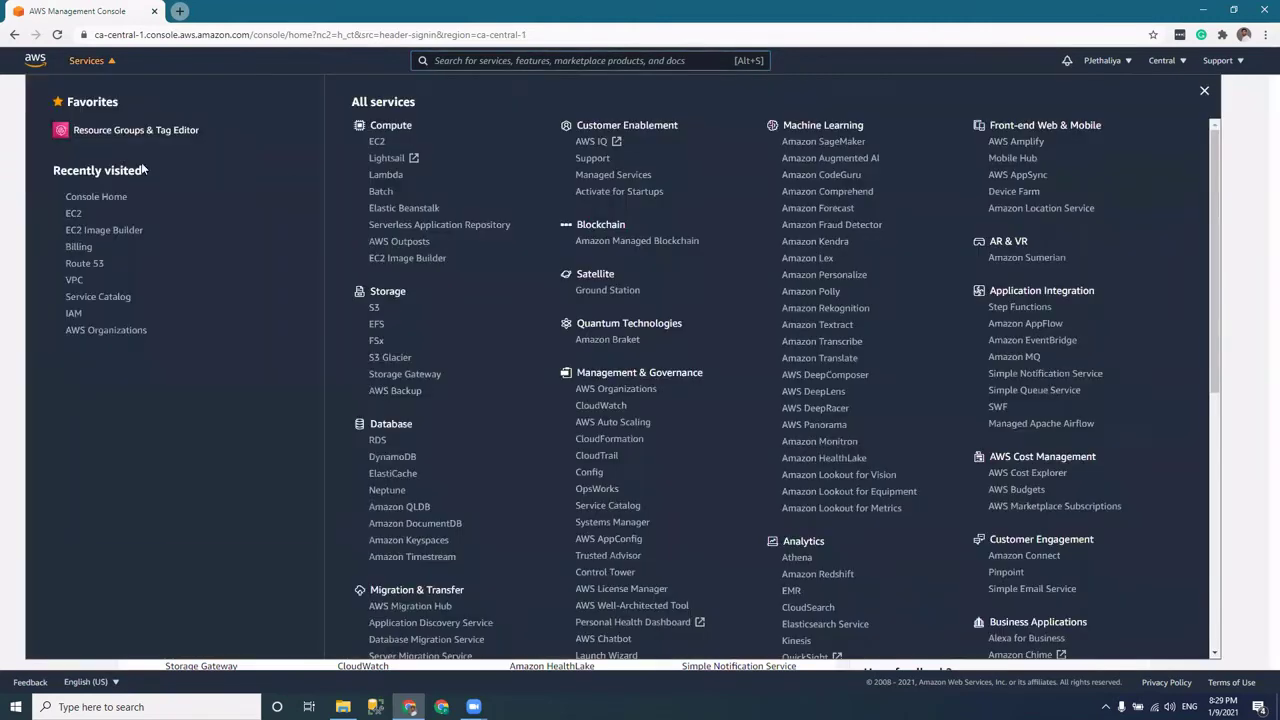
double_click(385, 125)
left_click(378, 141)
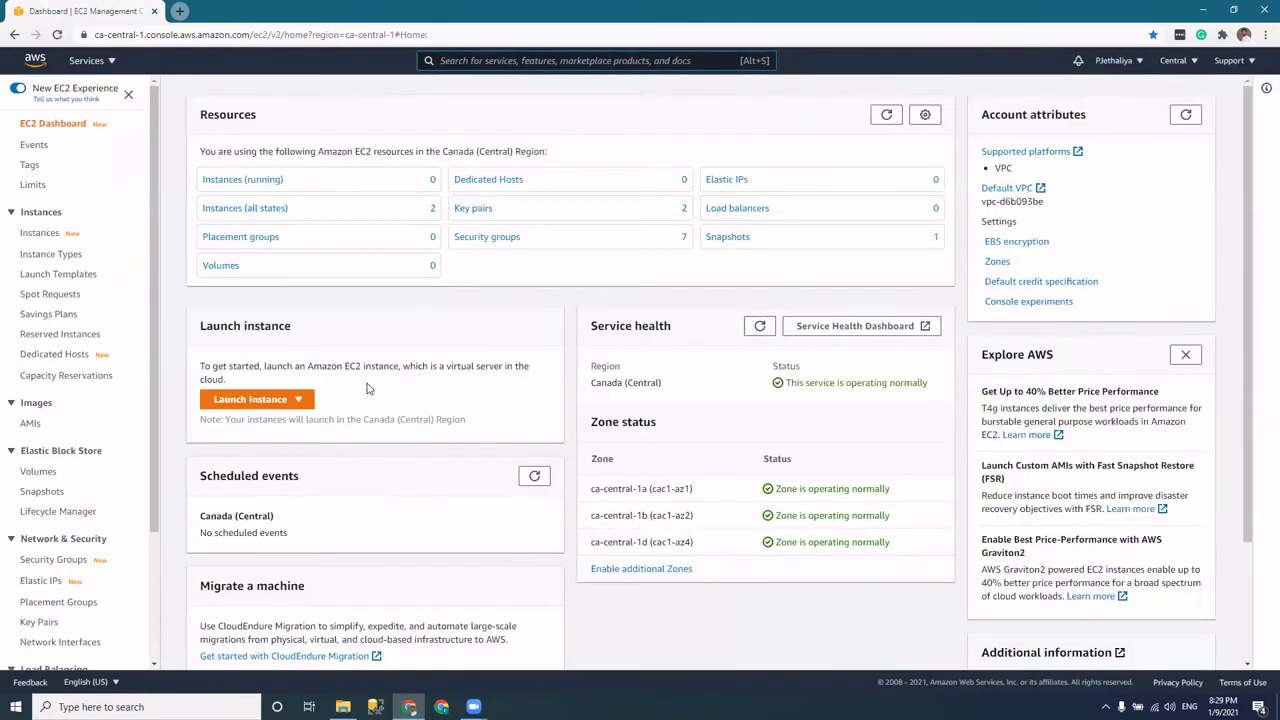
left_click(297, 403)
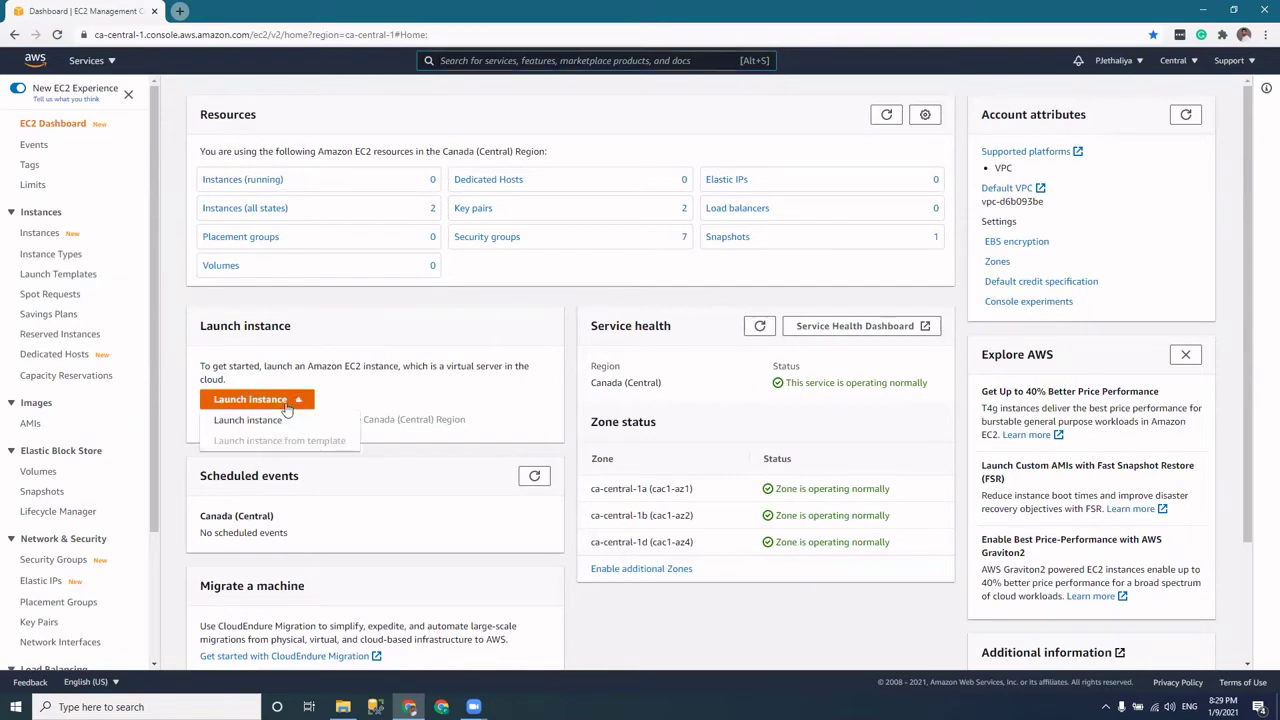
left_click(283, 424)
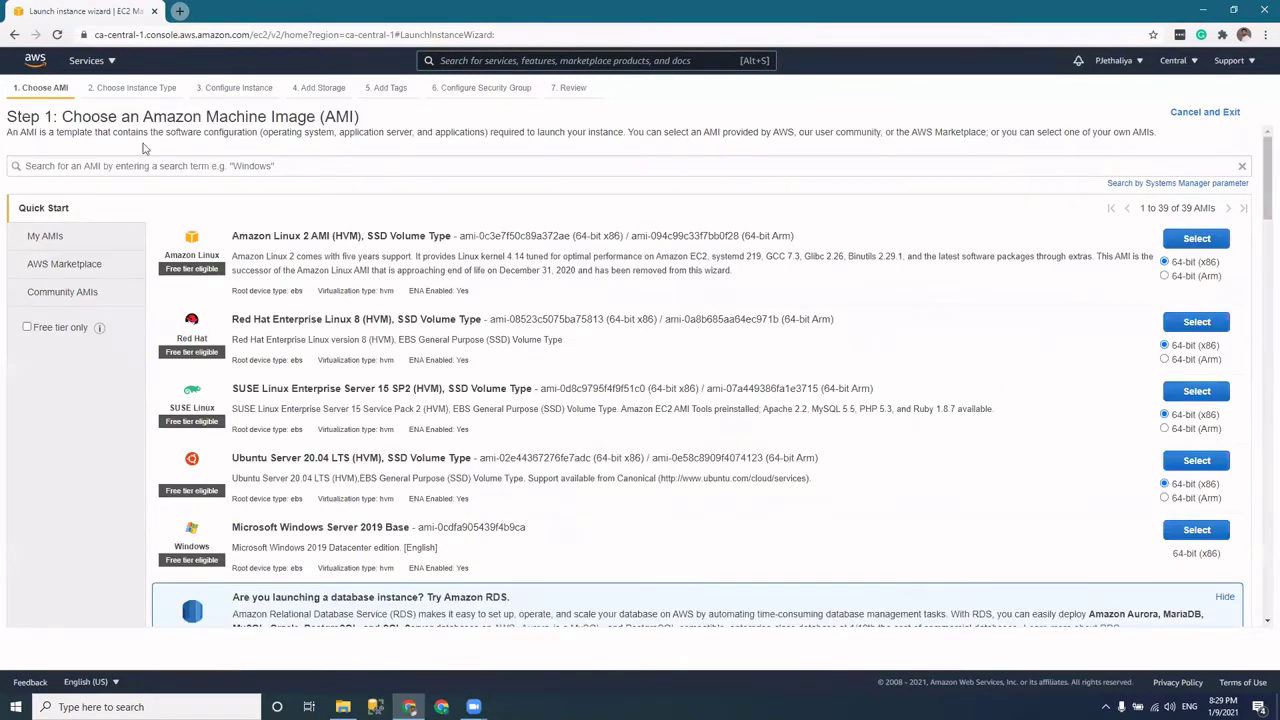
- Examine the Amazon Machine Images on offer, including the Amazon Linux, Red Hat, SUSE and Windows Server entries
left_click_drag(63, 117, 366, 118)
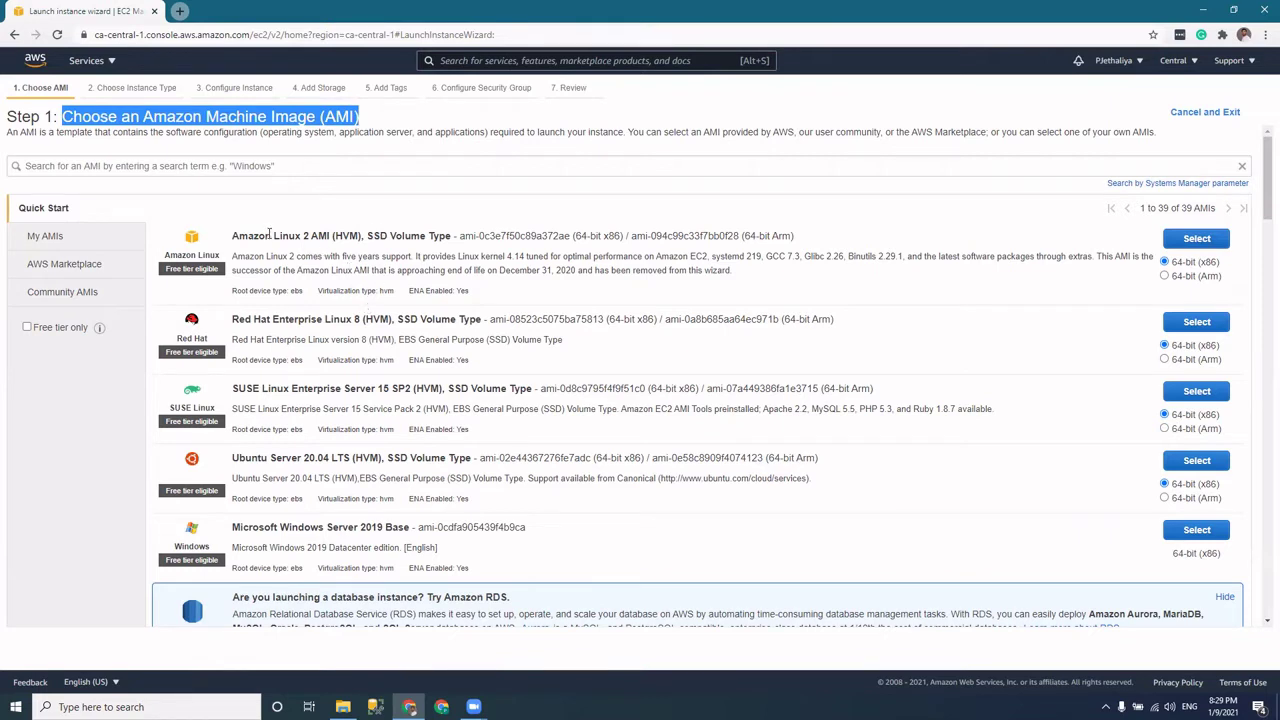
left_click_drag(272, 236, 296, 236)
left_click_drag(255, 318, 360, 318)
left_click_drag(277, 388, 368, 388)
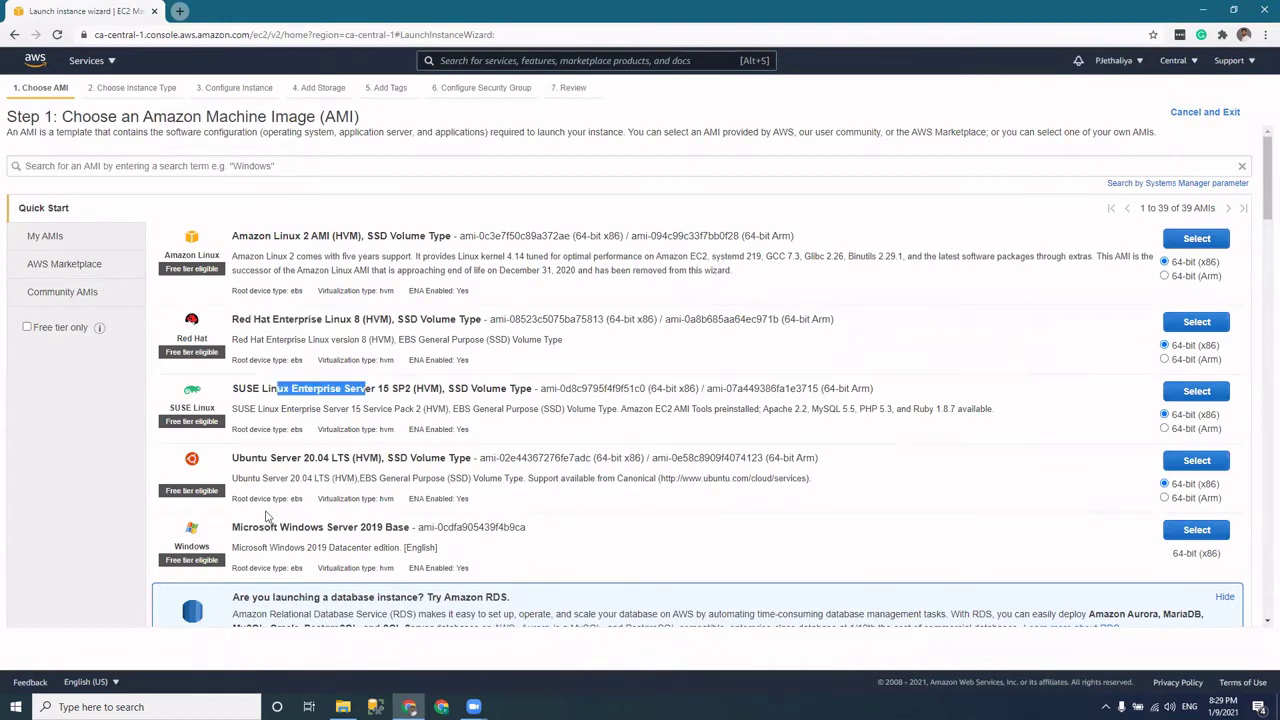
left_click_drag(249, 527, 365, 524)
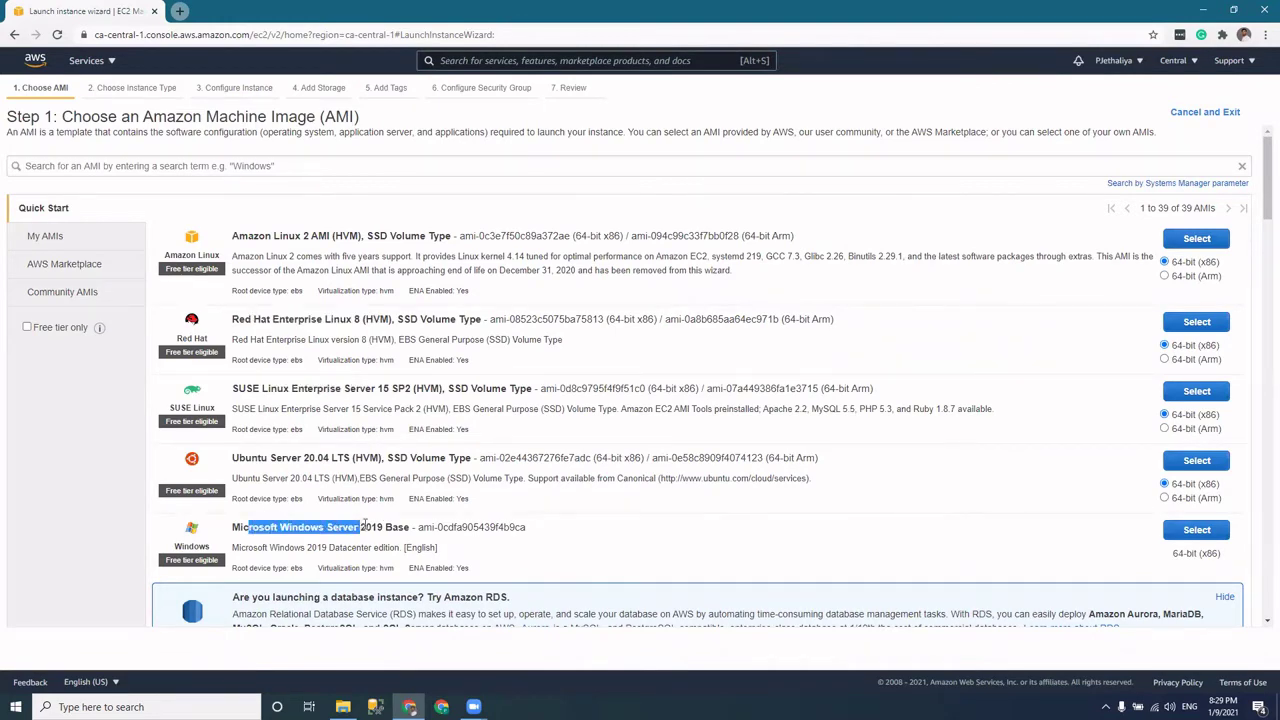
scroll(386, 508, "down", 4)
left_click_drag(410, 421, 500, 422)
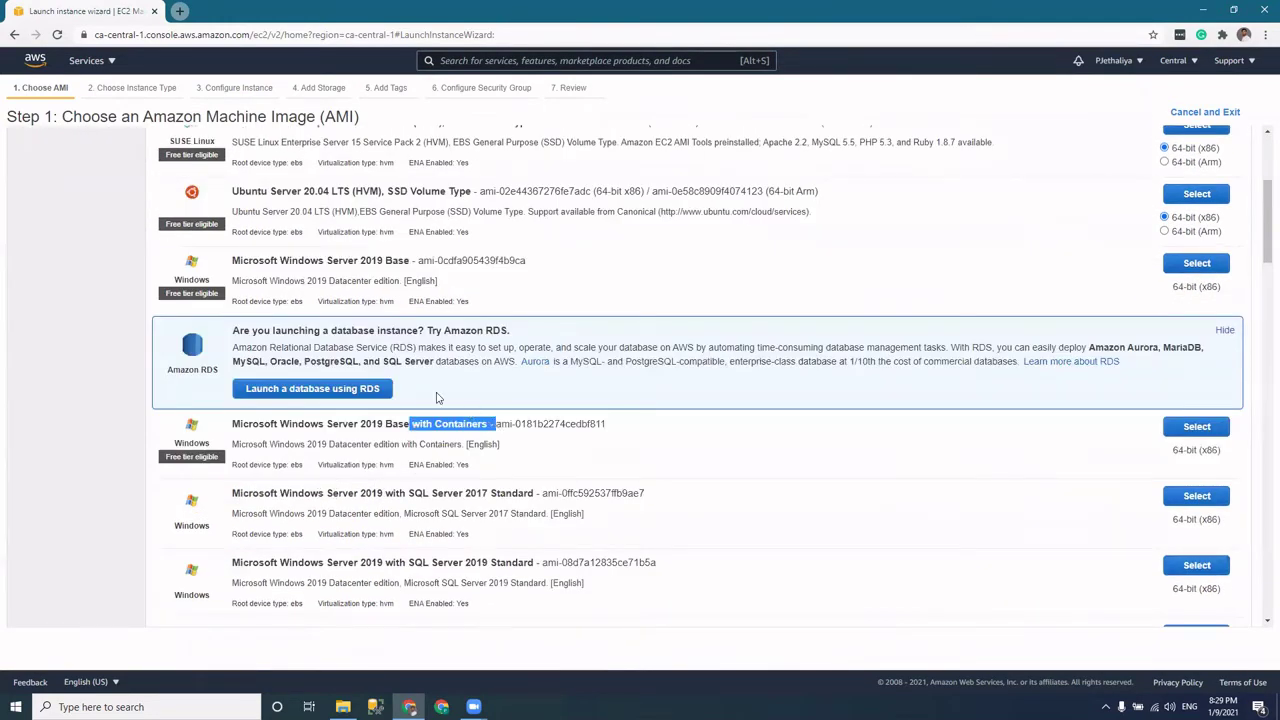
scroll(311, 335, "up", 4)
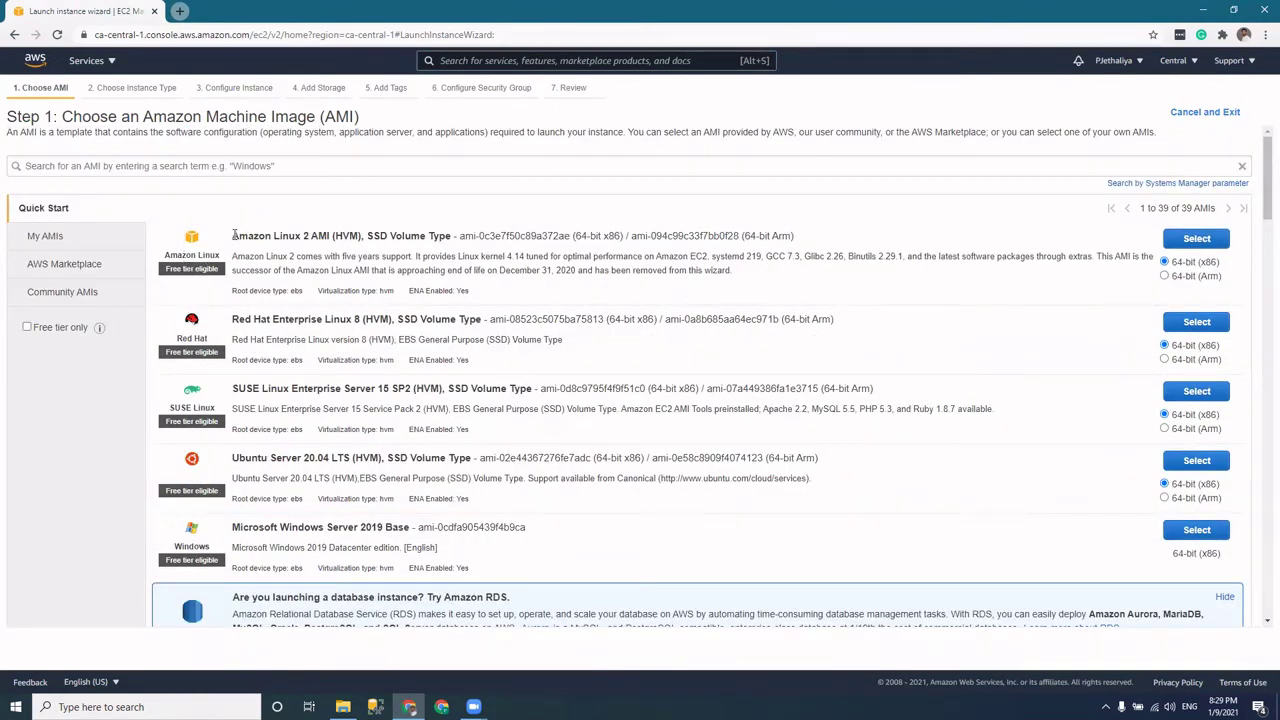
- Choose the free-tier Amazon Linux 2 AMI (HVM), SSD Volume Type, in its 64-bit (x86) version
left_click_drag(233, 235, 313, 235)
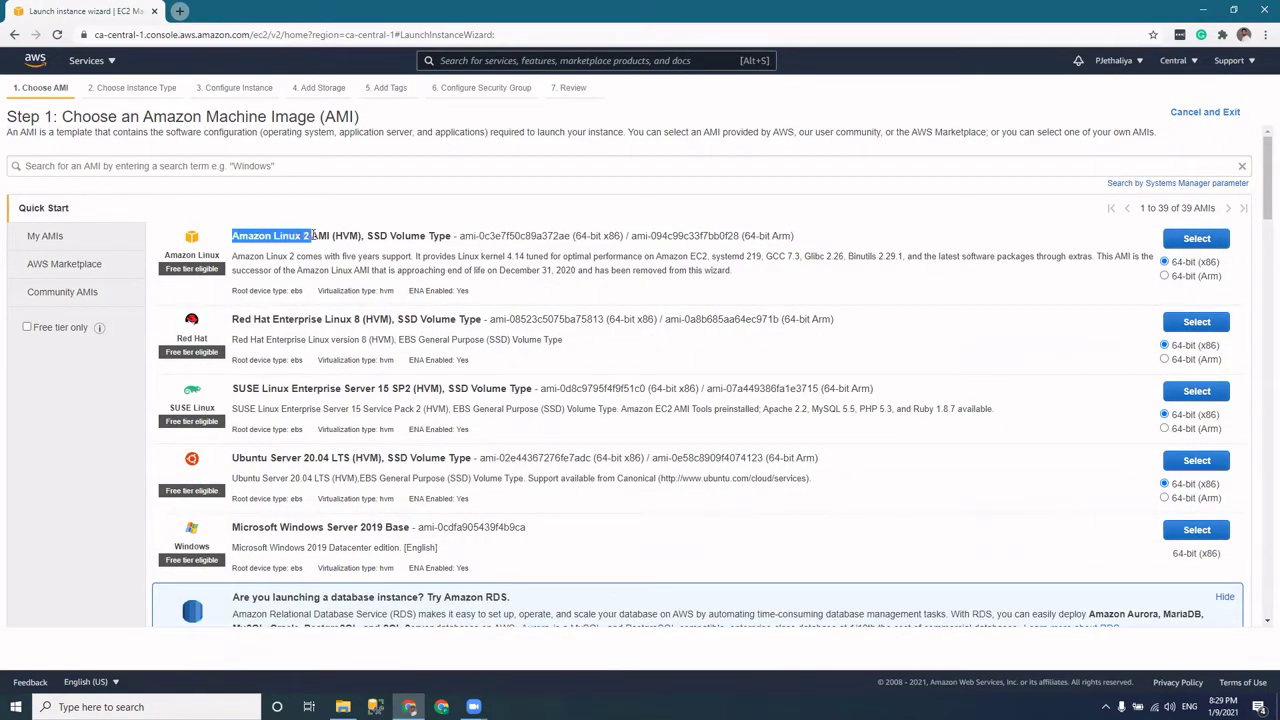
left_click(224, 274)
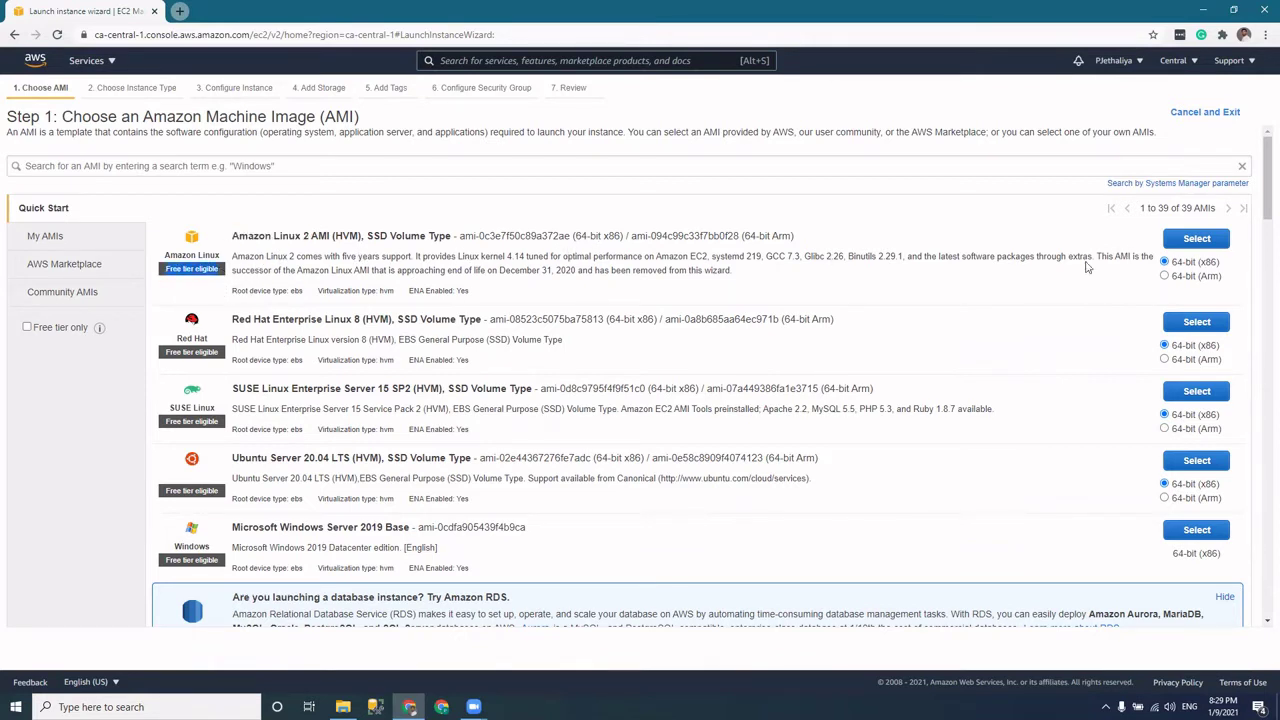
left_click(1200, 240)
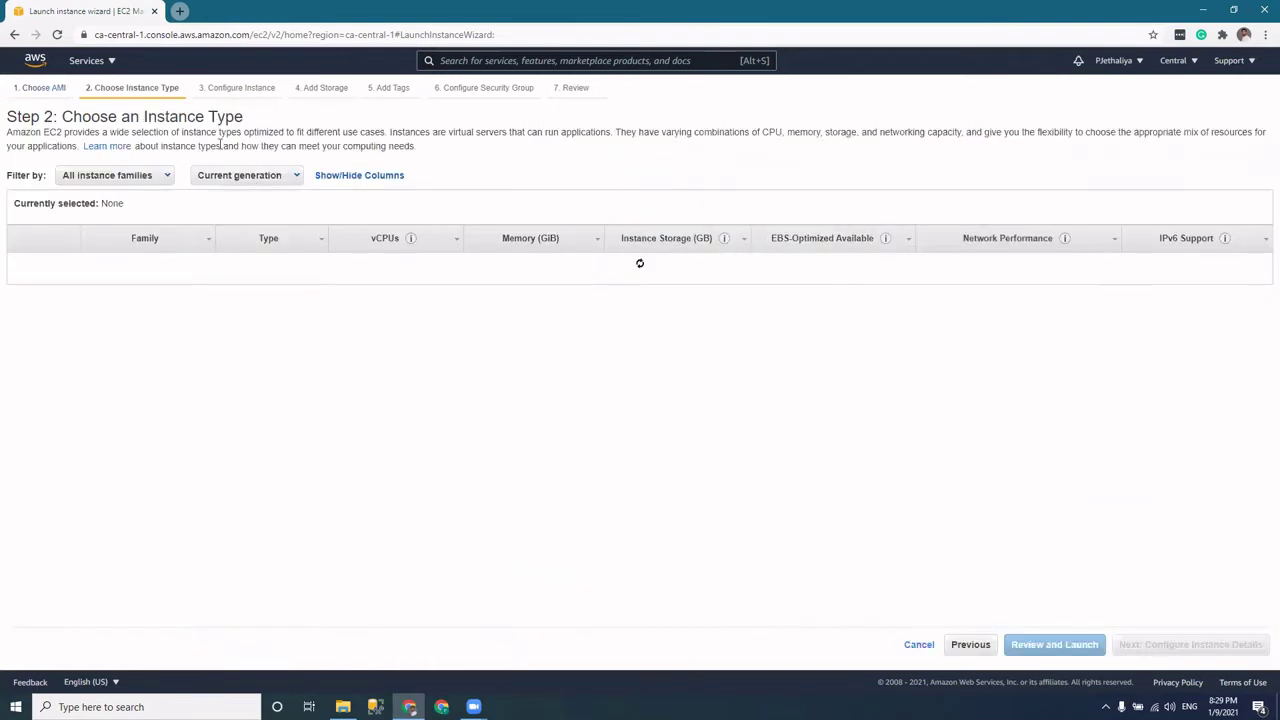
- Check the vCPU and memory of the preselected t2.micro instance type, and proceed with it to the instance details
left_click_drag(73, 117, 242, 120)
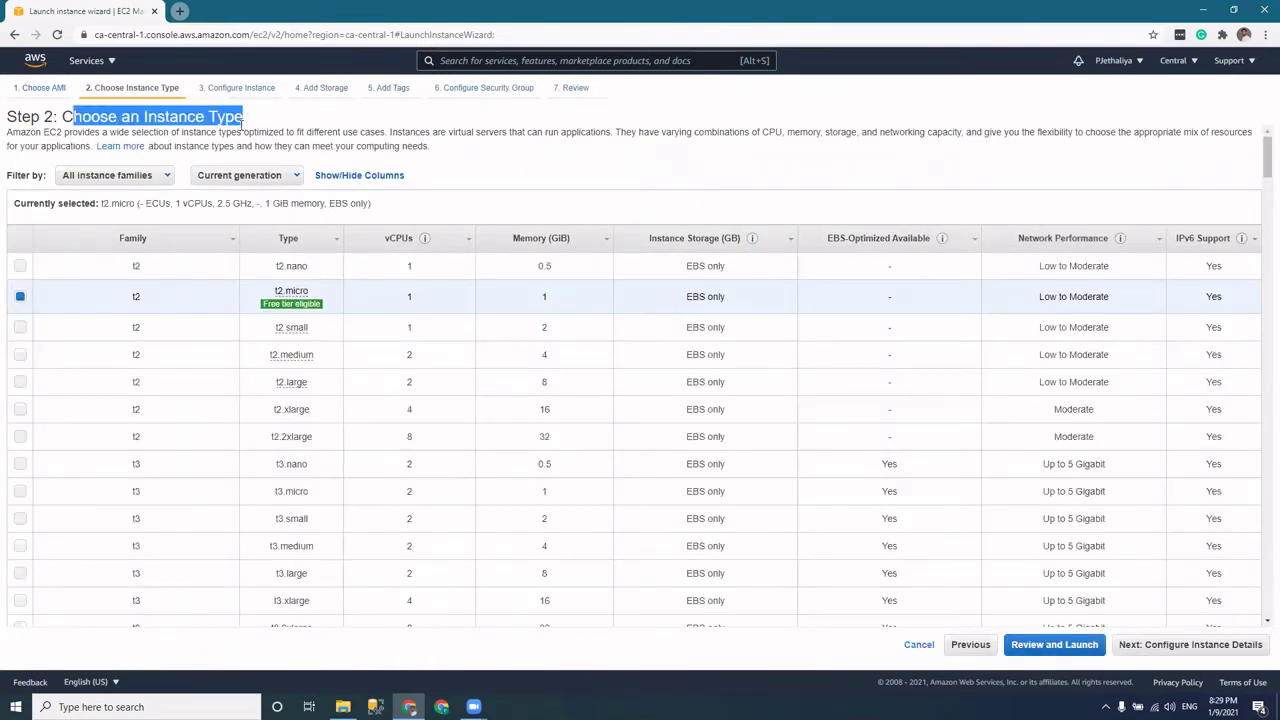
mouse_move(320, 306)
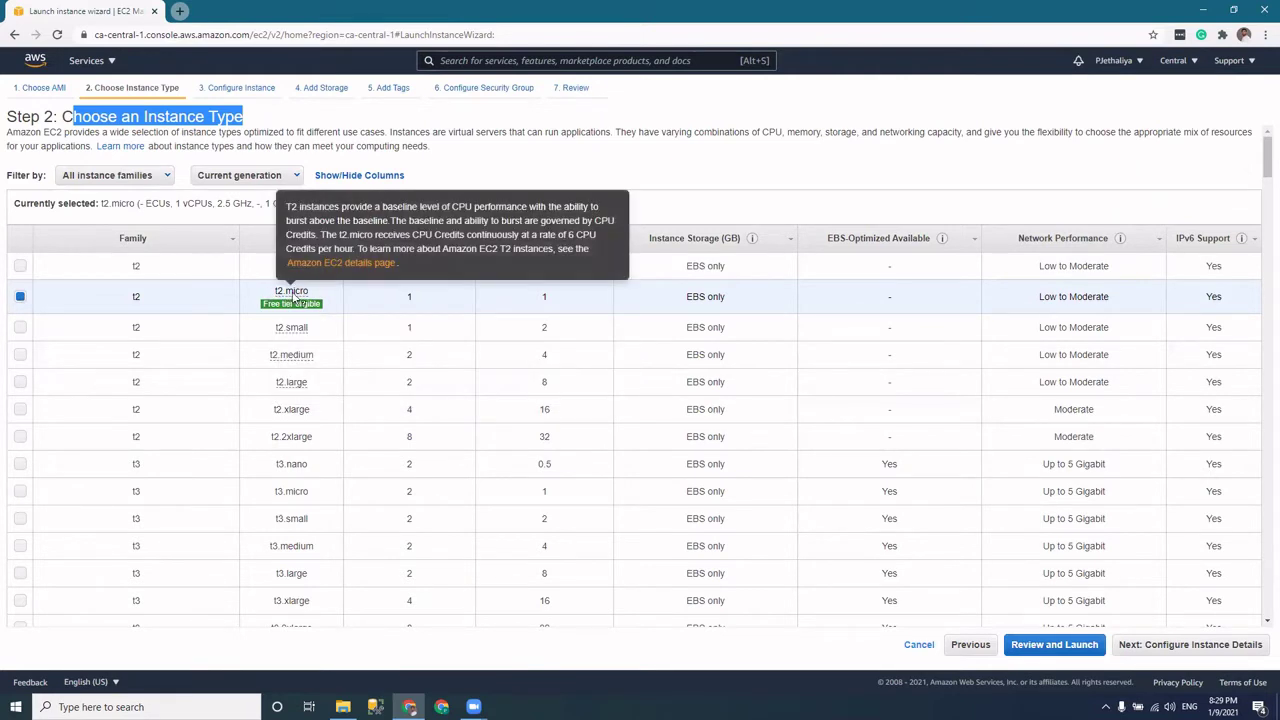
left_click_drag(552, 300, 533, 302)
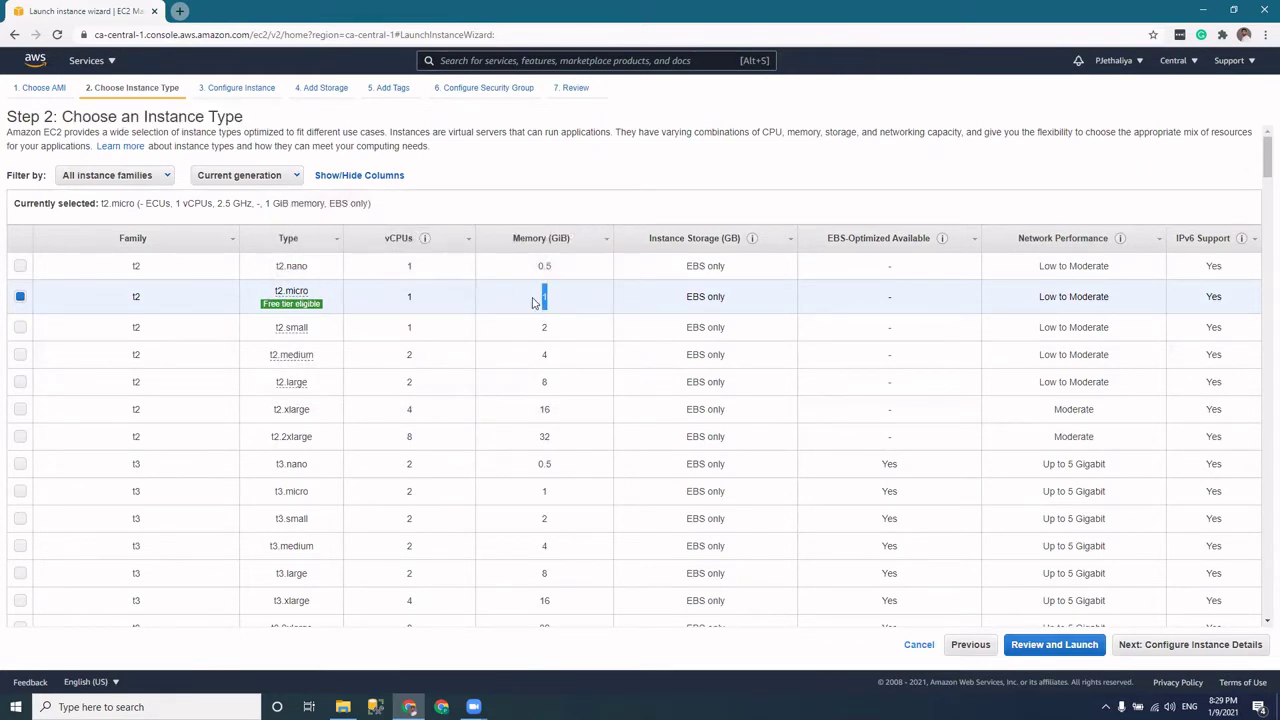
left_click_drag(420, 298, 404, 300)
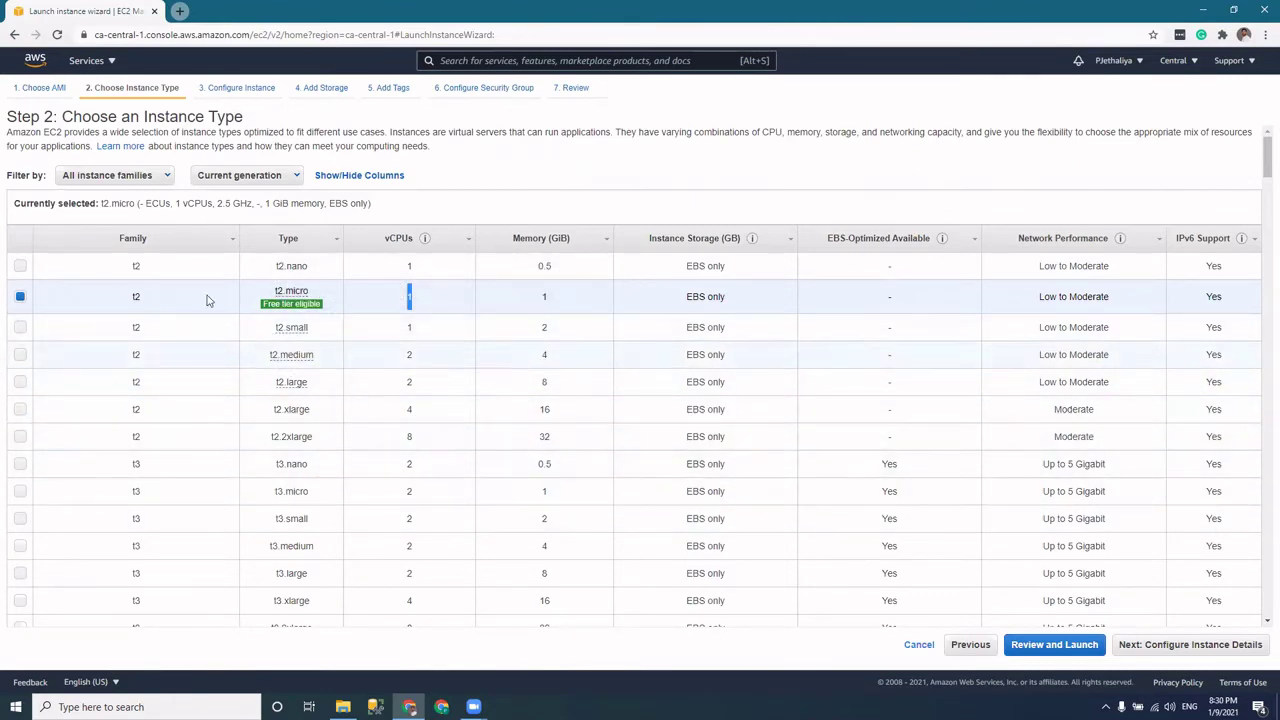
mouse_move(262, 305)
left_click_drag(128, 303, 149, 303)
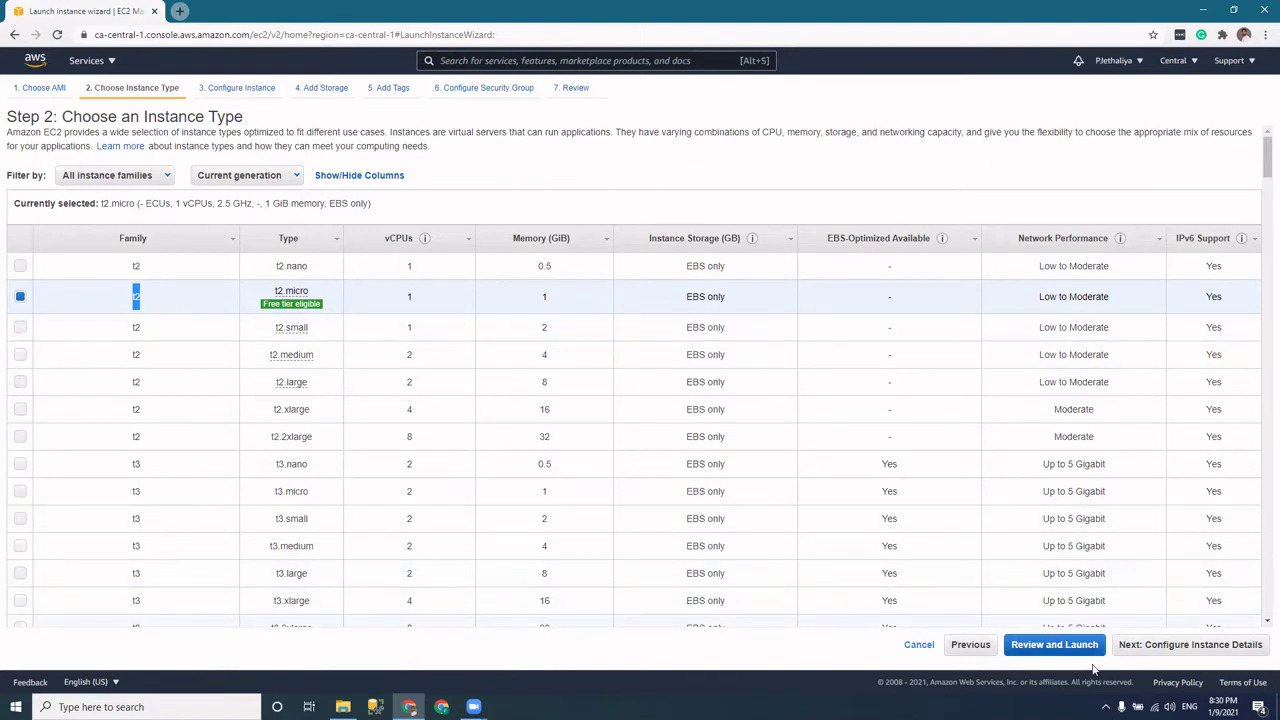
left_click(1189, 646)
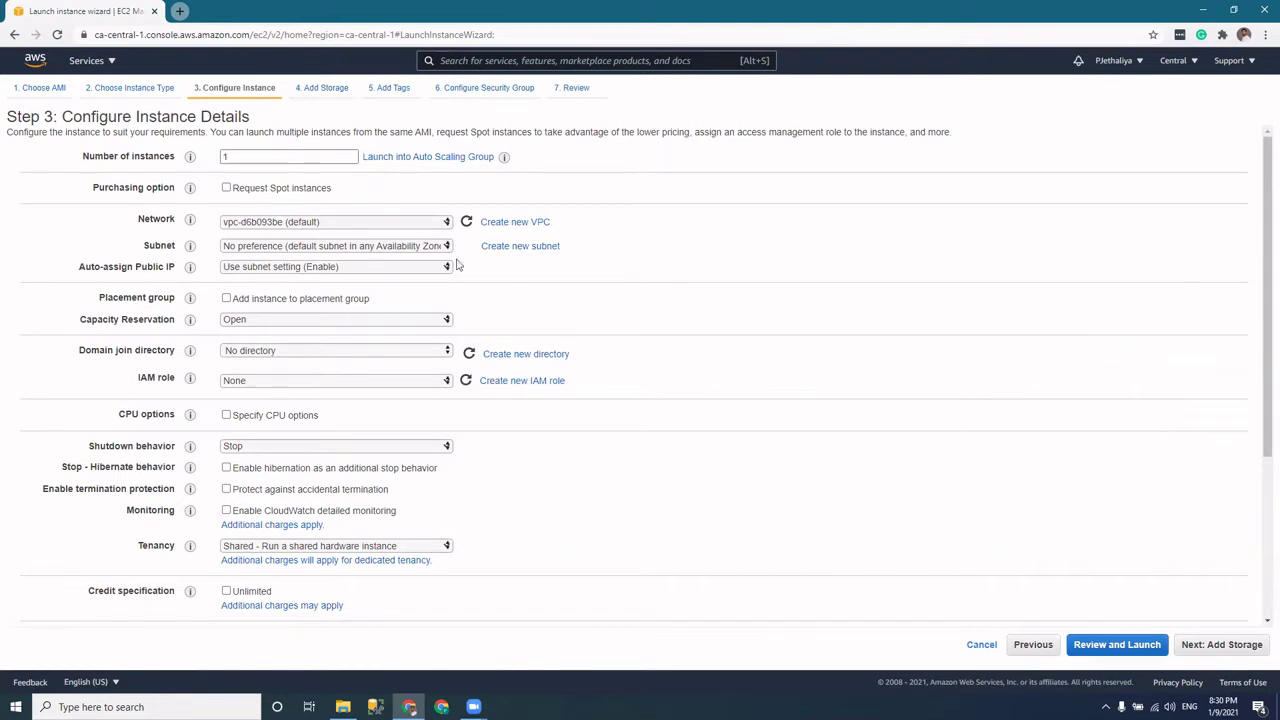
- Review the instance details, keep 1 instance with the default settings, and continue to the storage configuration
double_click(244, 157)
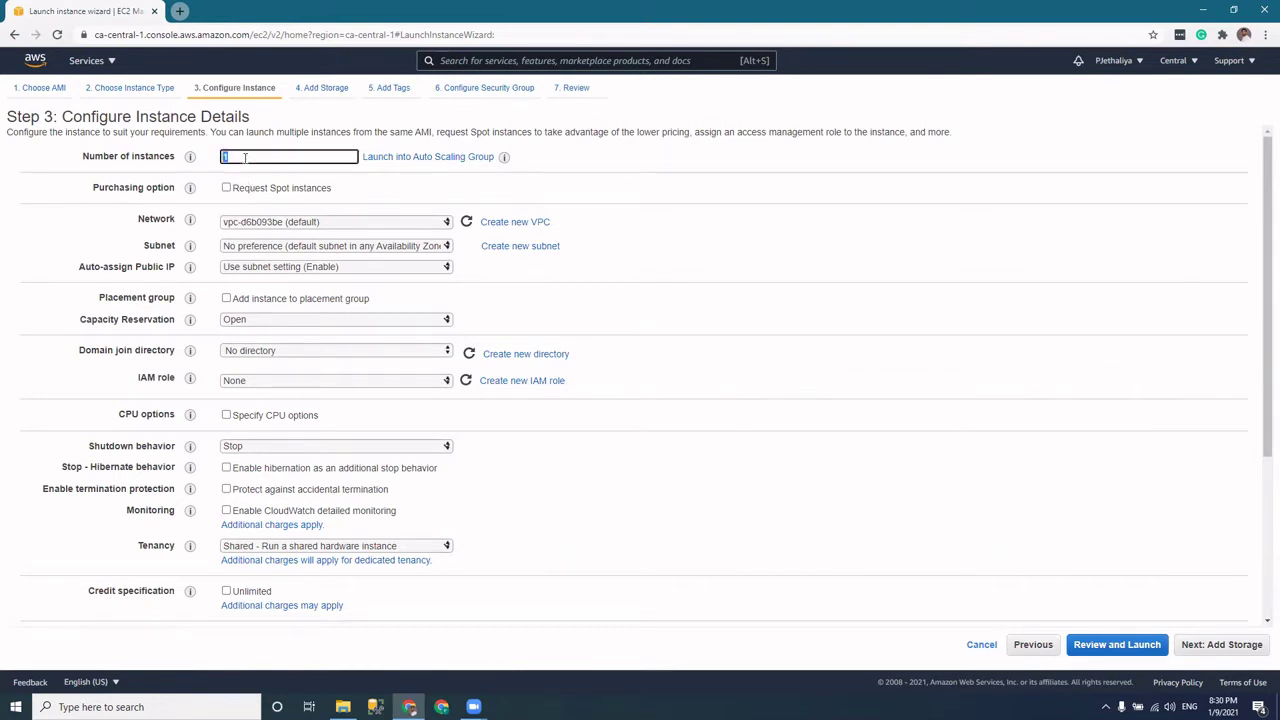
scroll(266, 354, "down", 5)
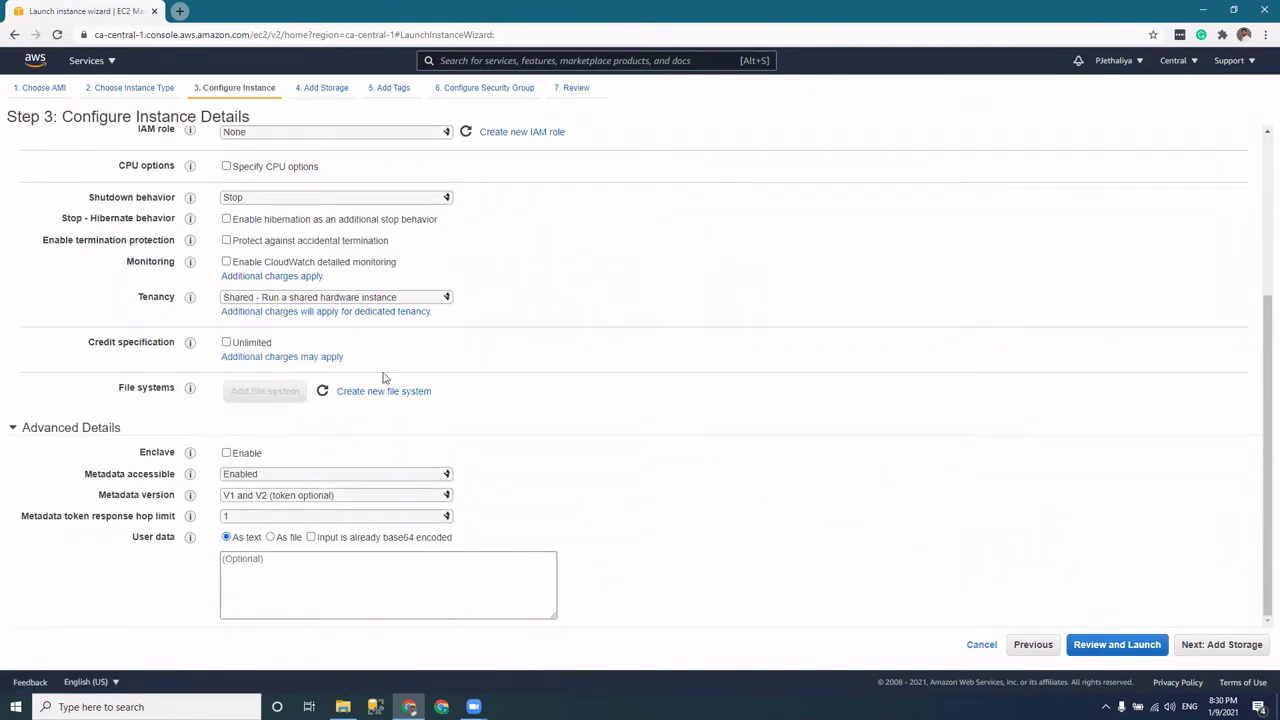
scroll(486, 352, "up", 5)
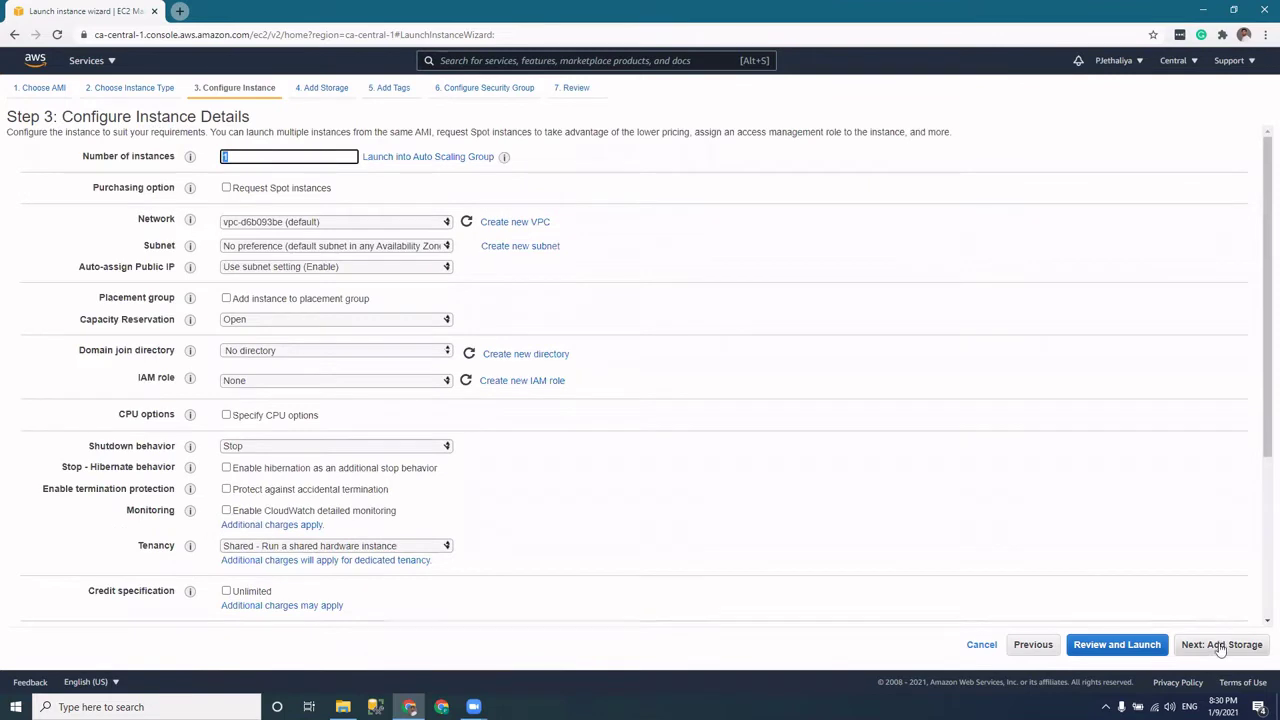
left_click(1231, 647)
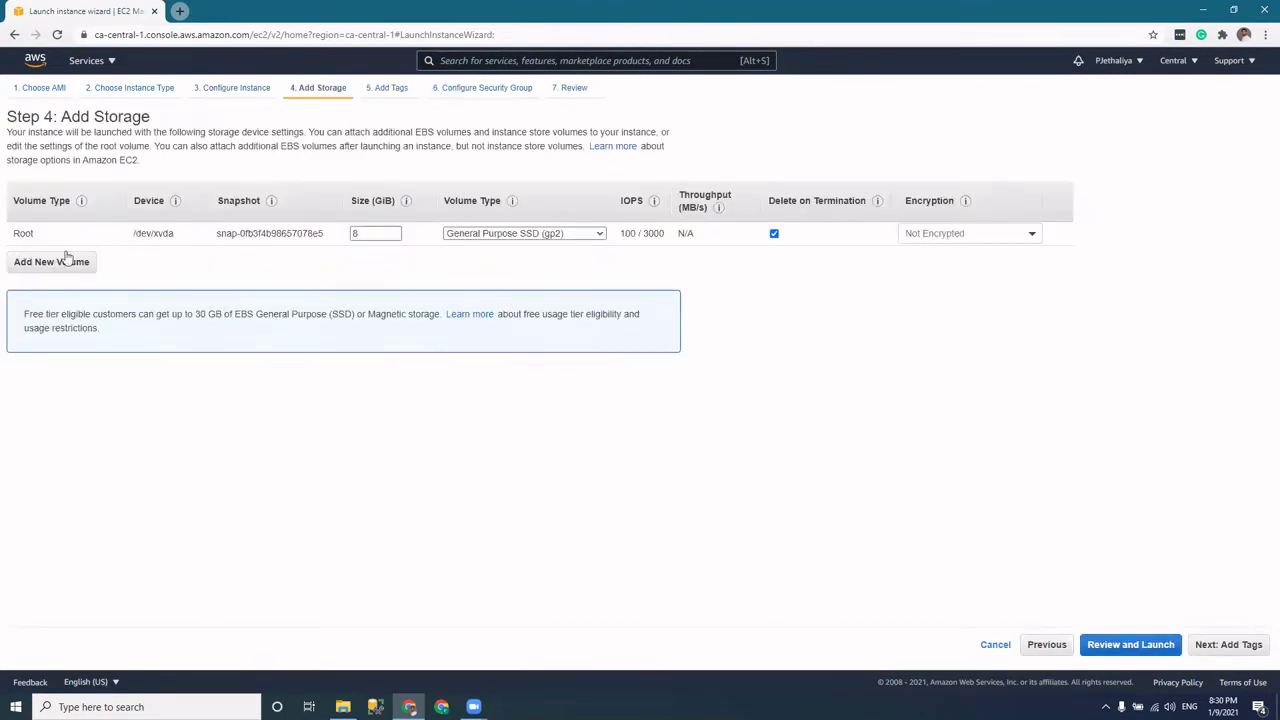
- Add a second EBS volume to look at its volume type and size options, and remove it again
left_click_drag(13, 237, 35, 236)
left_click(51, 262)
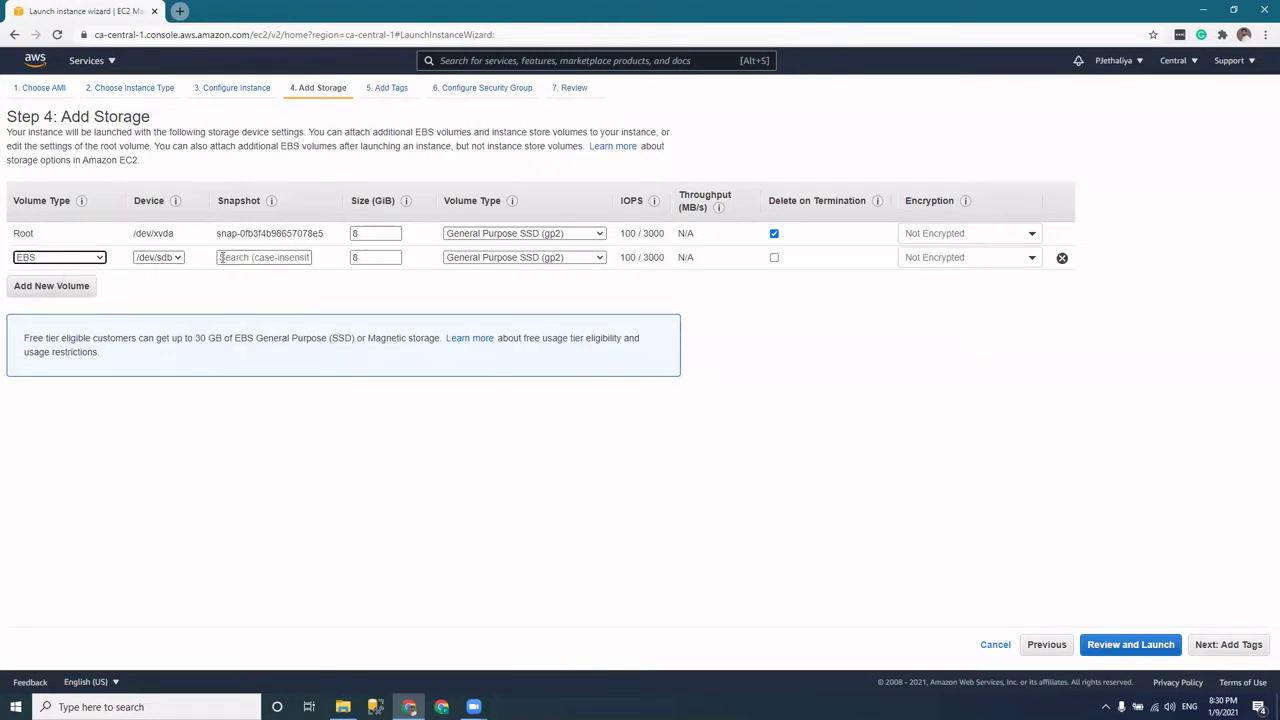
left_click(500, 258)
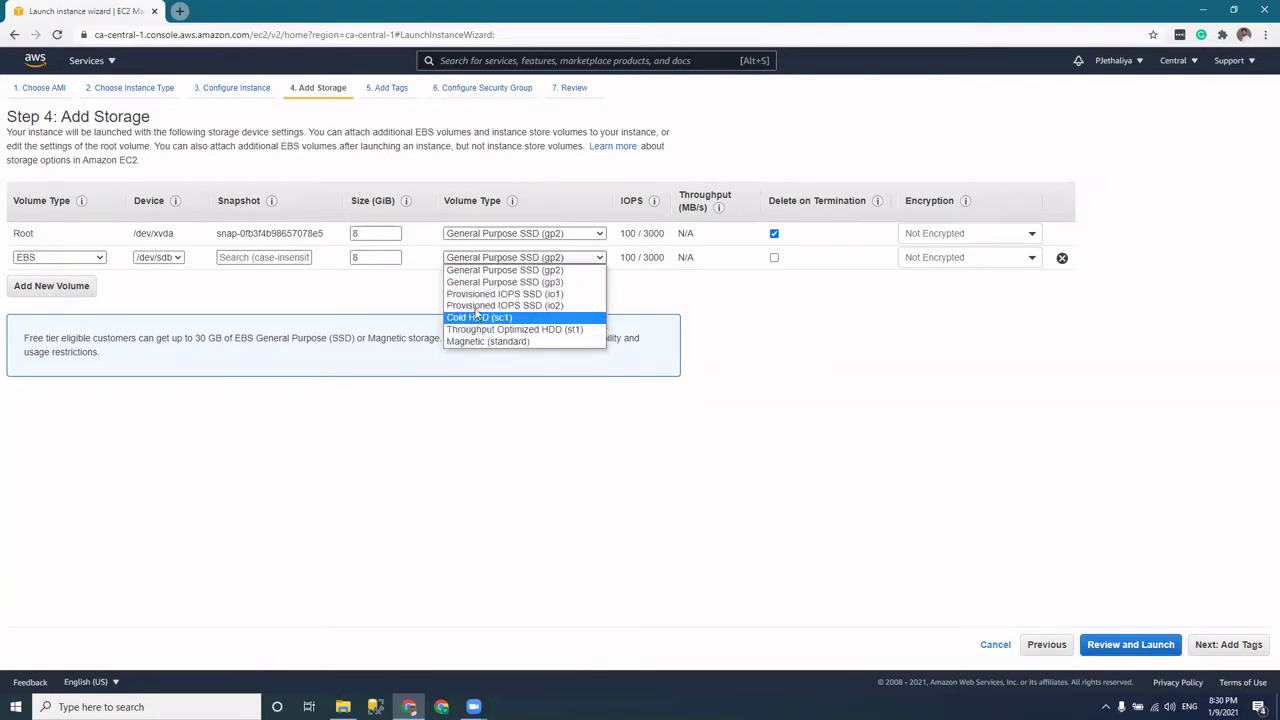
left_click(392, 288)
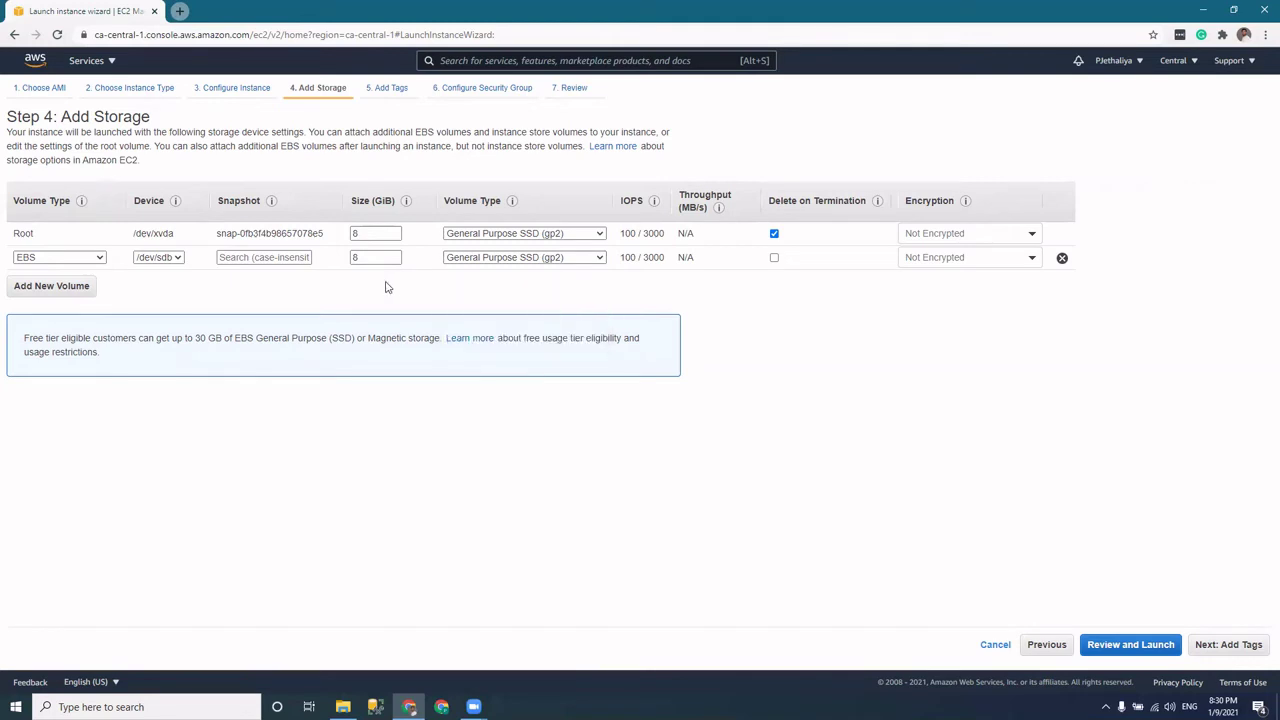
double_click(369, 257)
left_click(1062, 260)
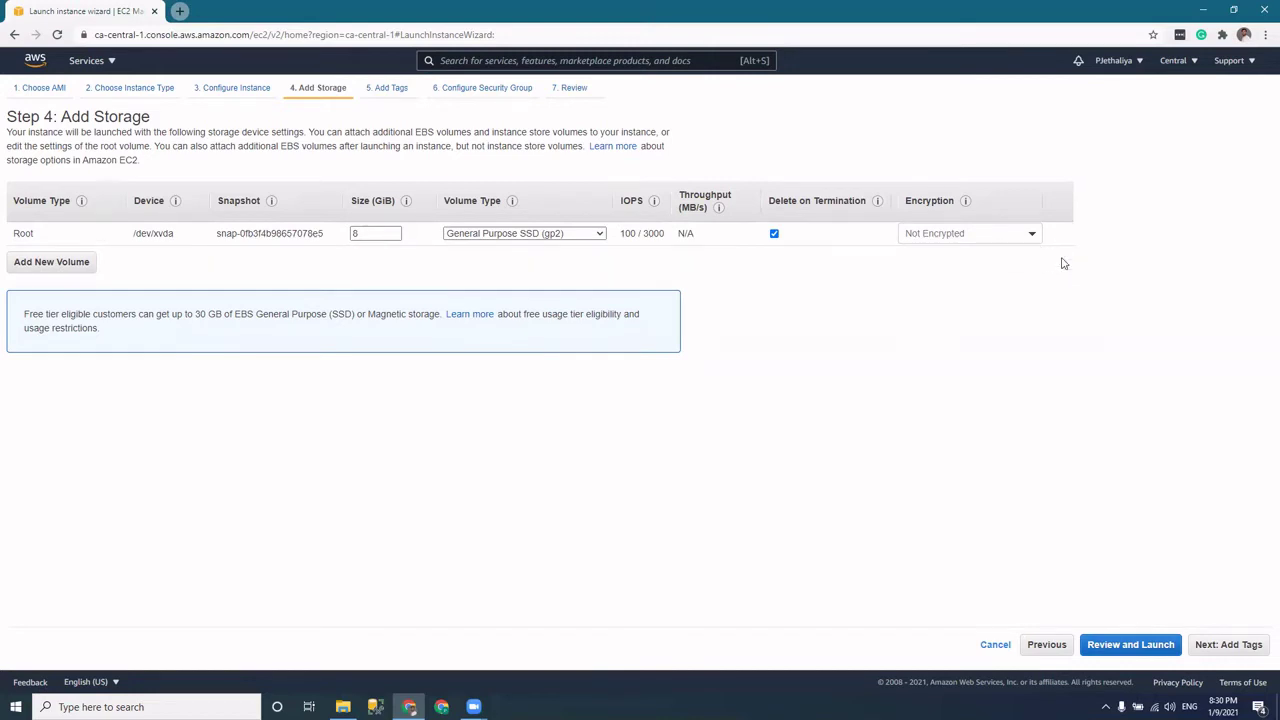
- Continue to the tags with the default root volume and add a tag with key Name and value AWS Linux Machine
left_click(1231, 646)
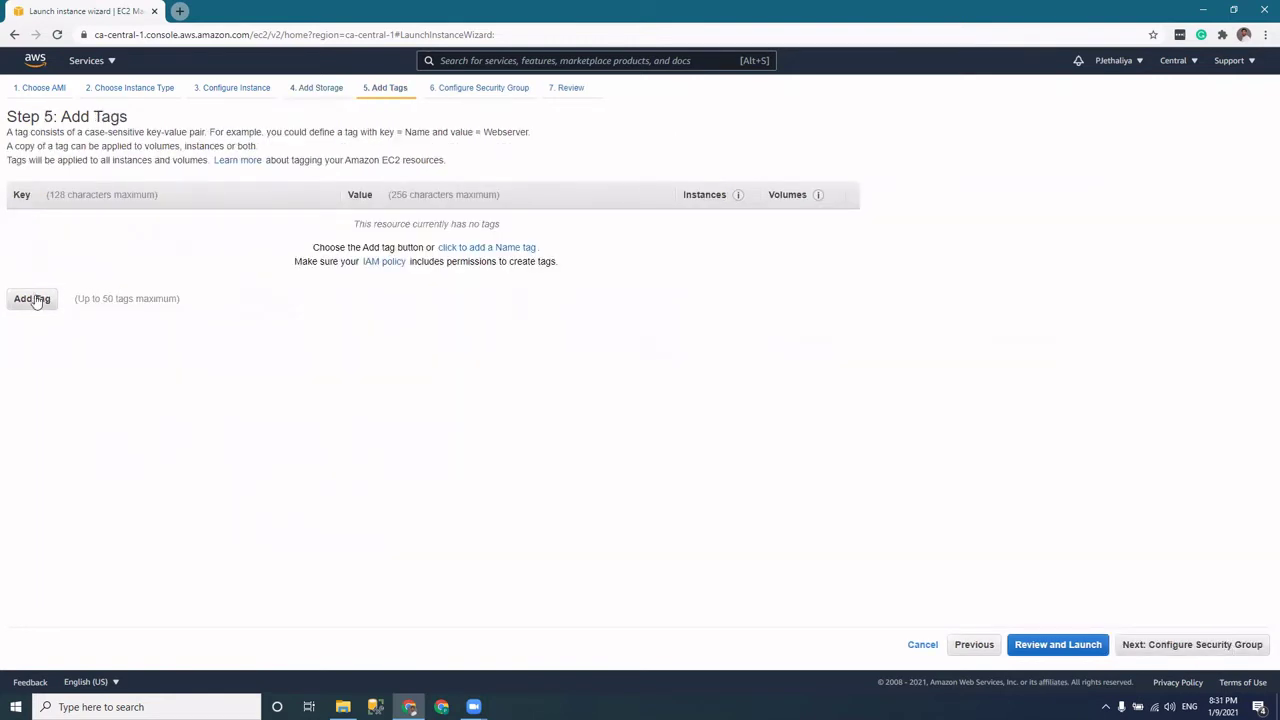
left_click(25, 303)
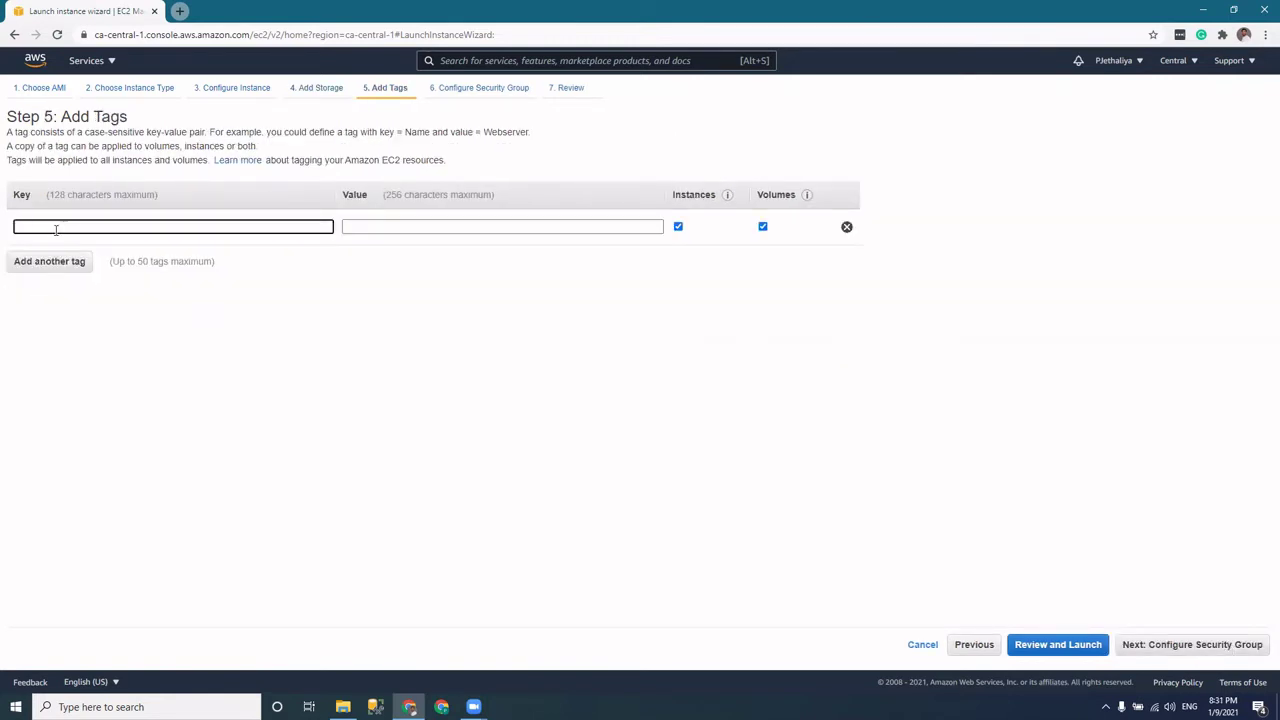
type("Name")
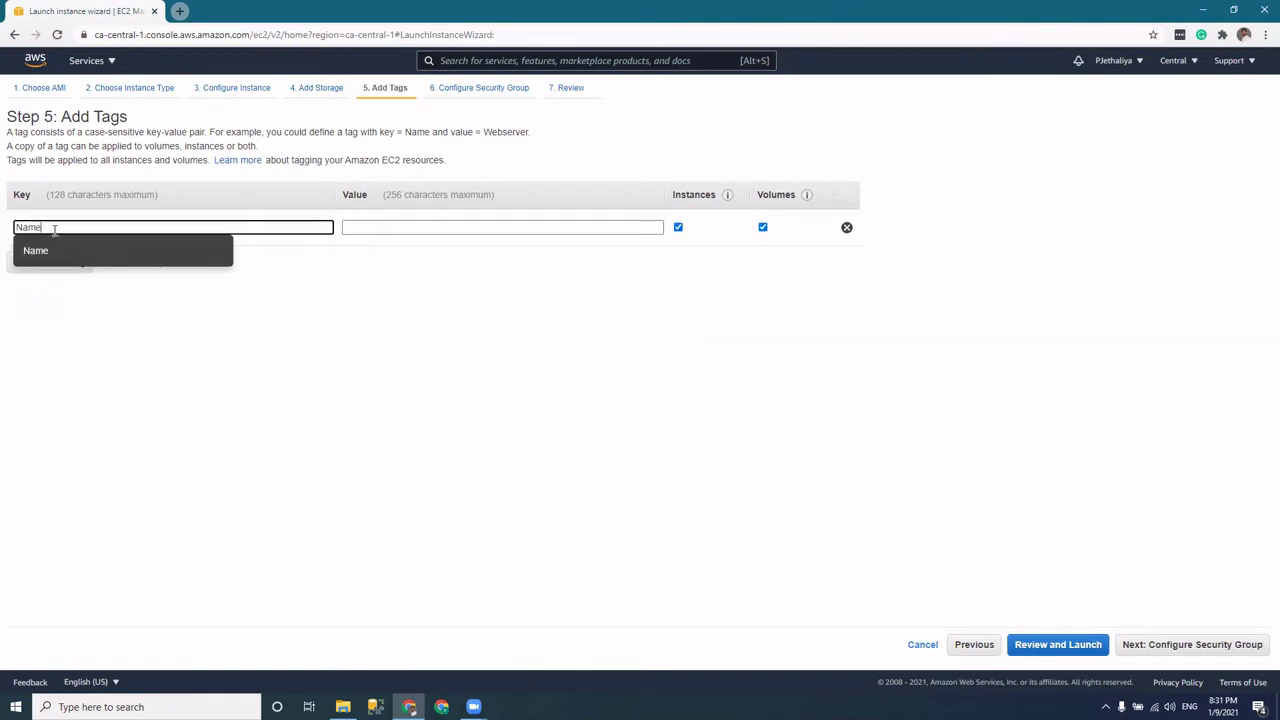
key("Tab")
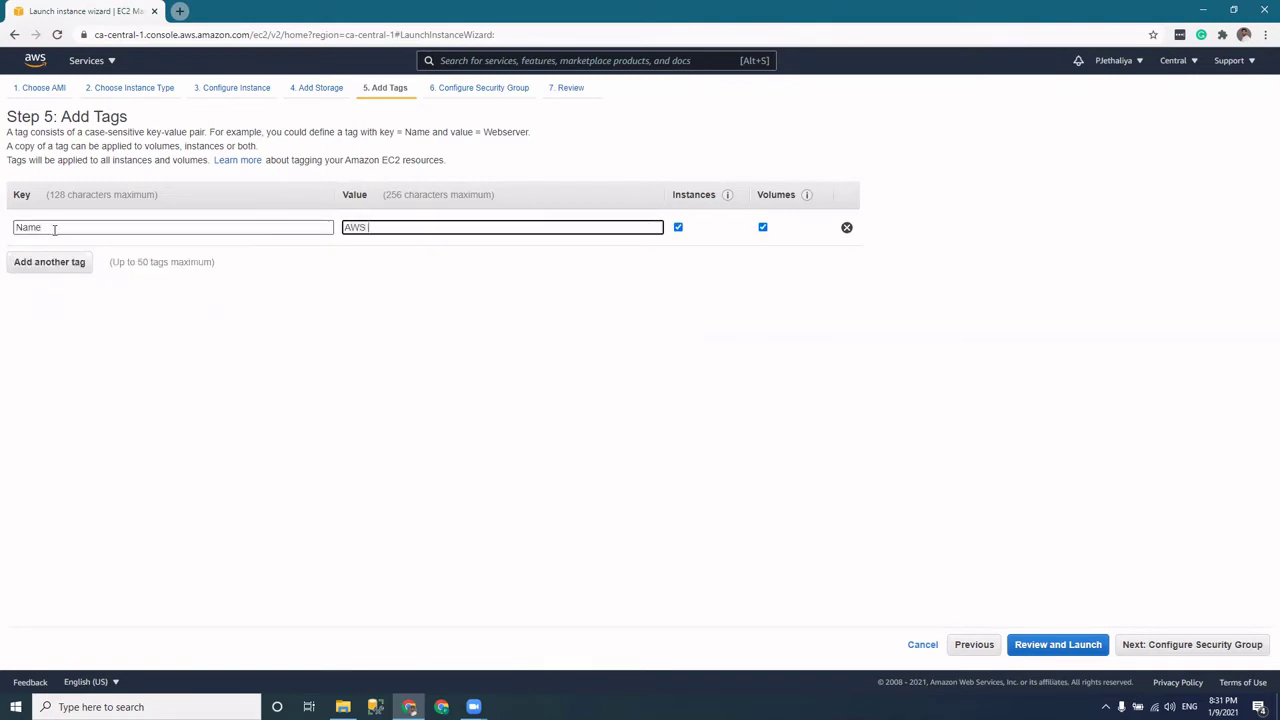
type("AWS Linux Machine")
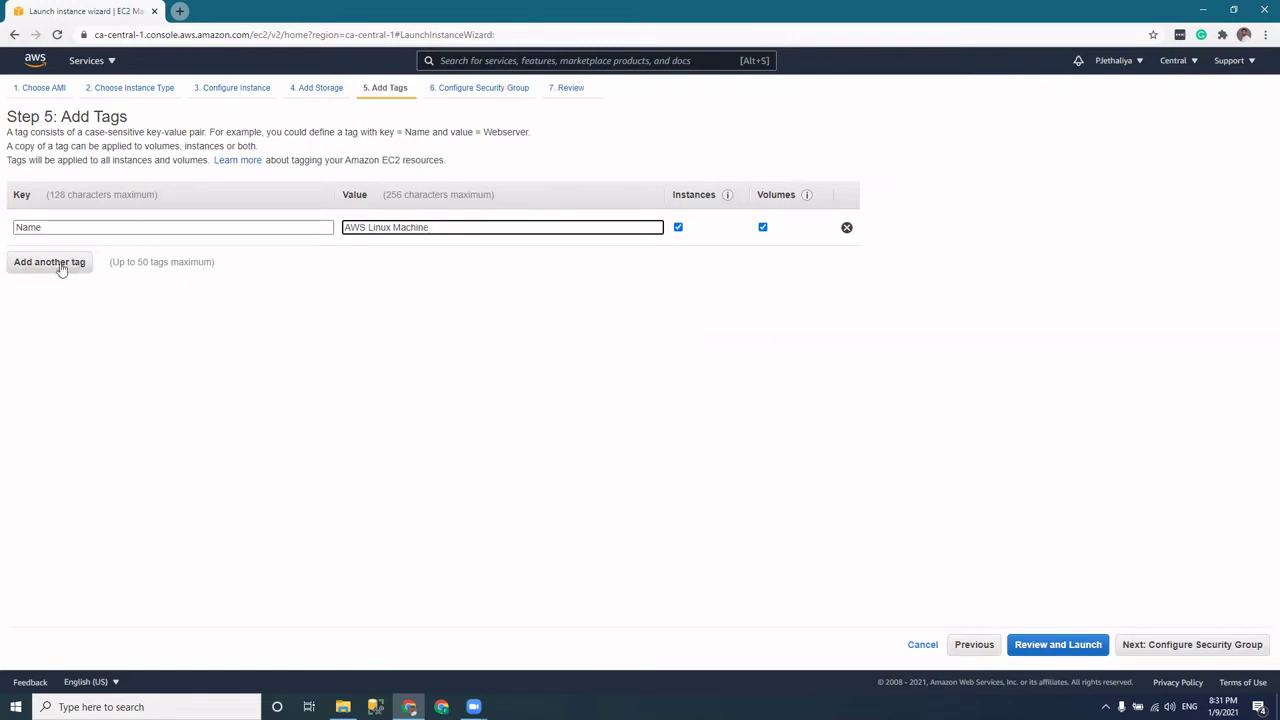
left_click_drag(126, 261, 243, 274)
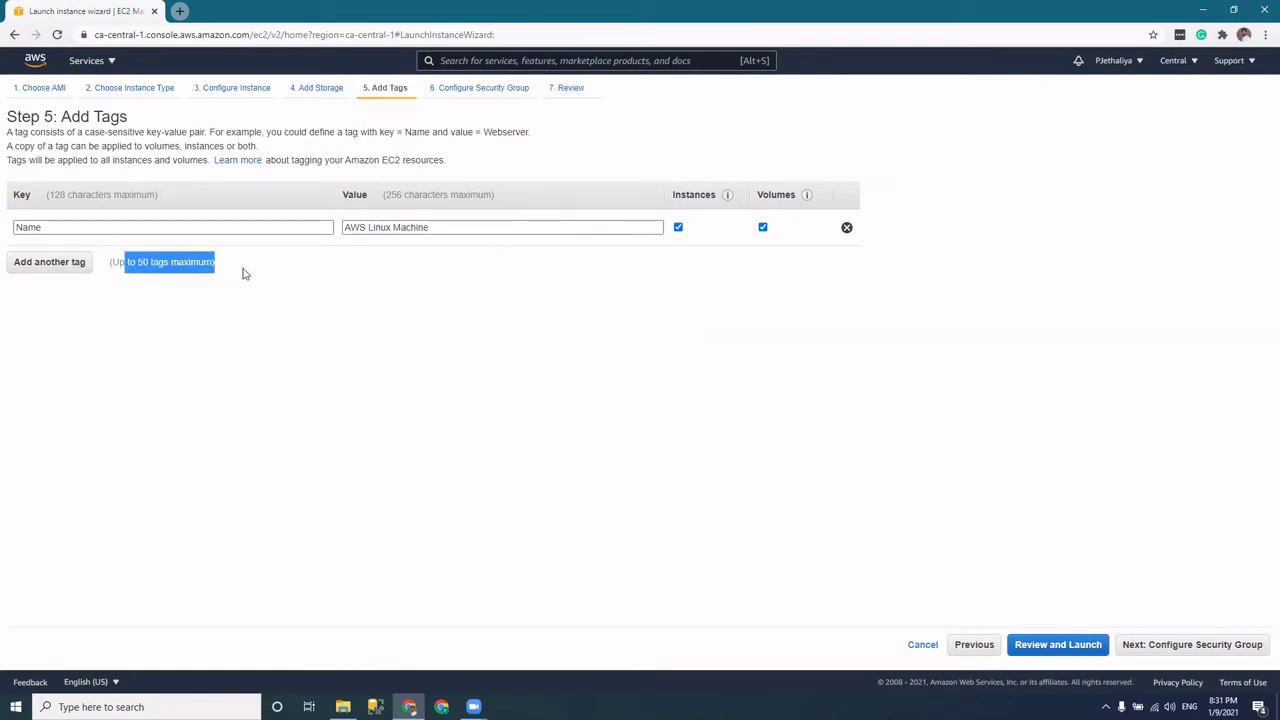
left_click(377, 317)
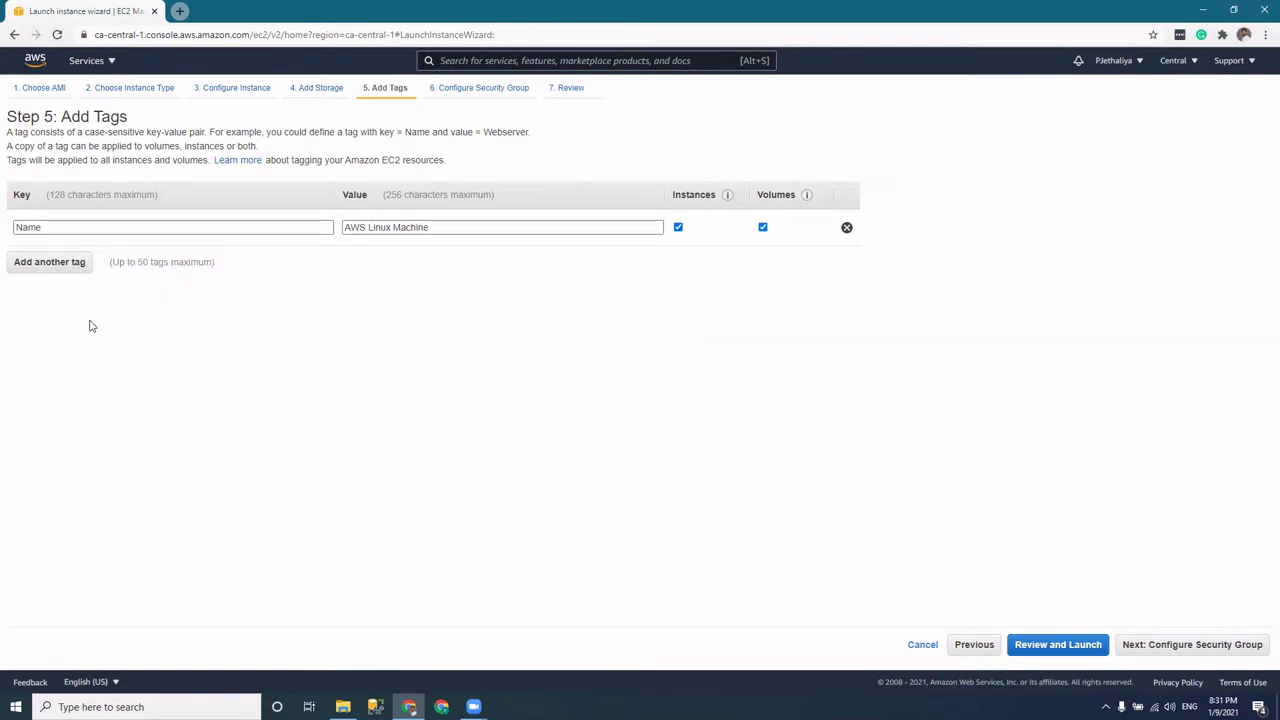
- Continue to the security group, keep the new group with its default SSH rule from source 0.0.0.0/0, and proceed to the review
left_click(1182, 647)
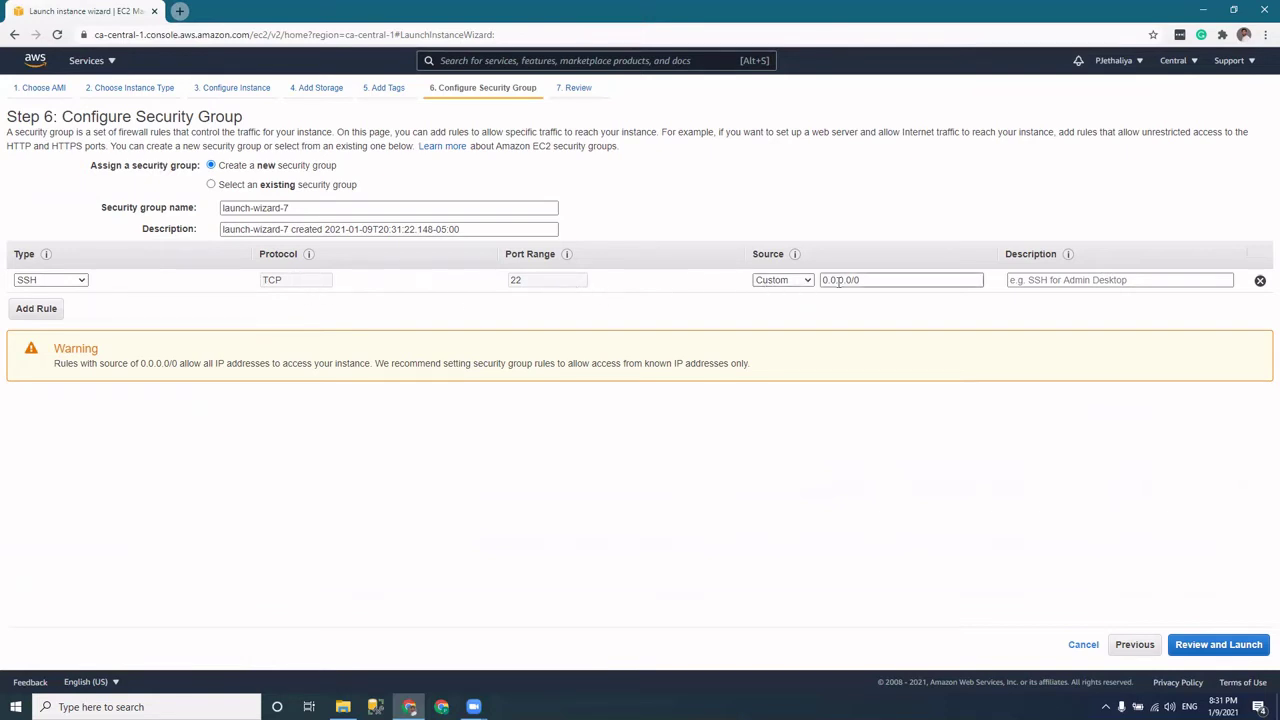
left_click_drag(833, 280, 889, 280)
left_click(892, 280)
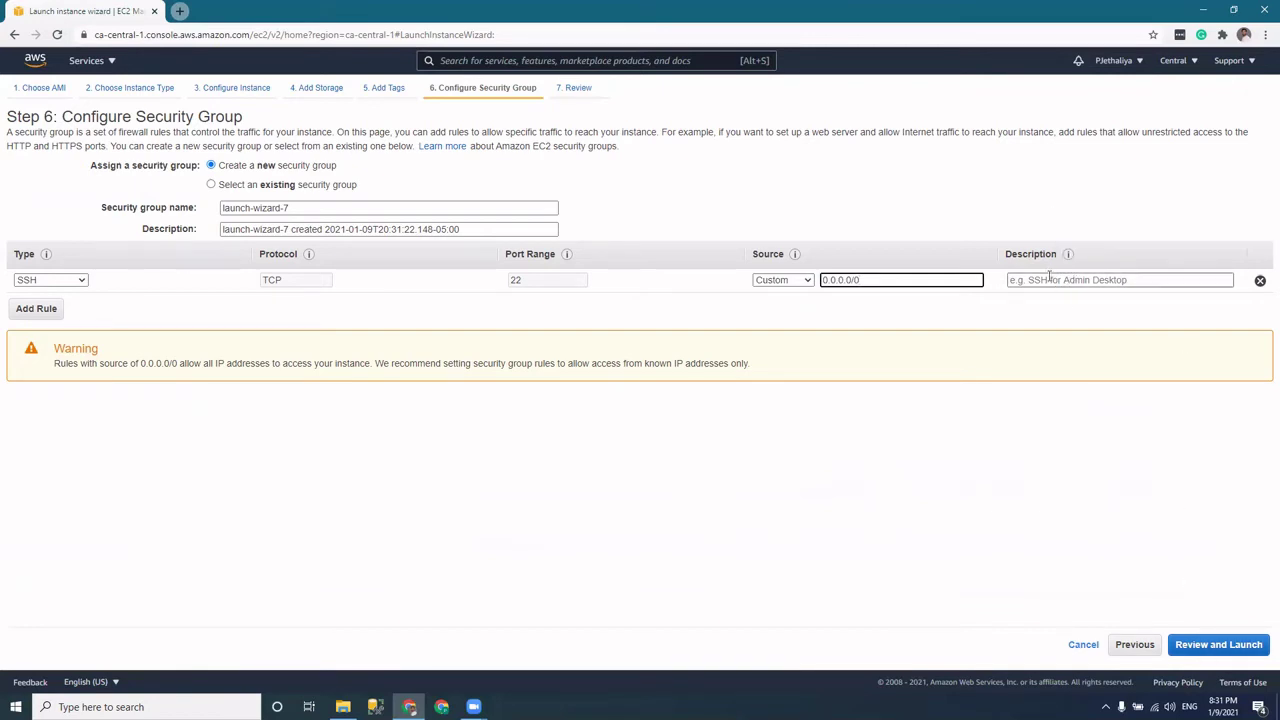
left_click(1040, 280)
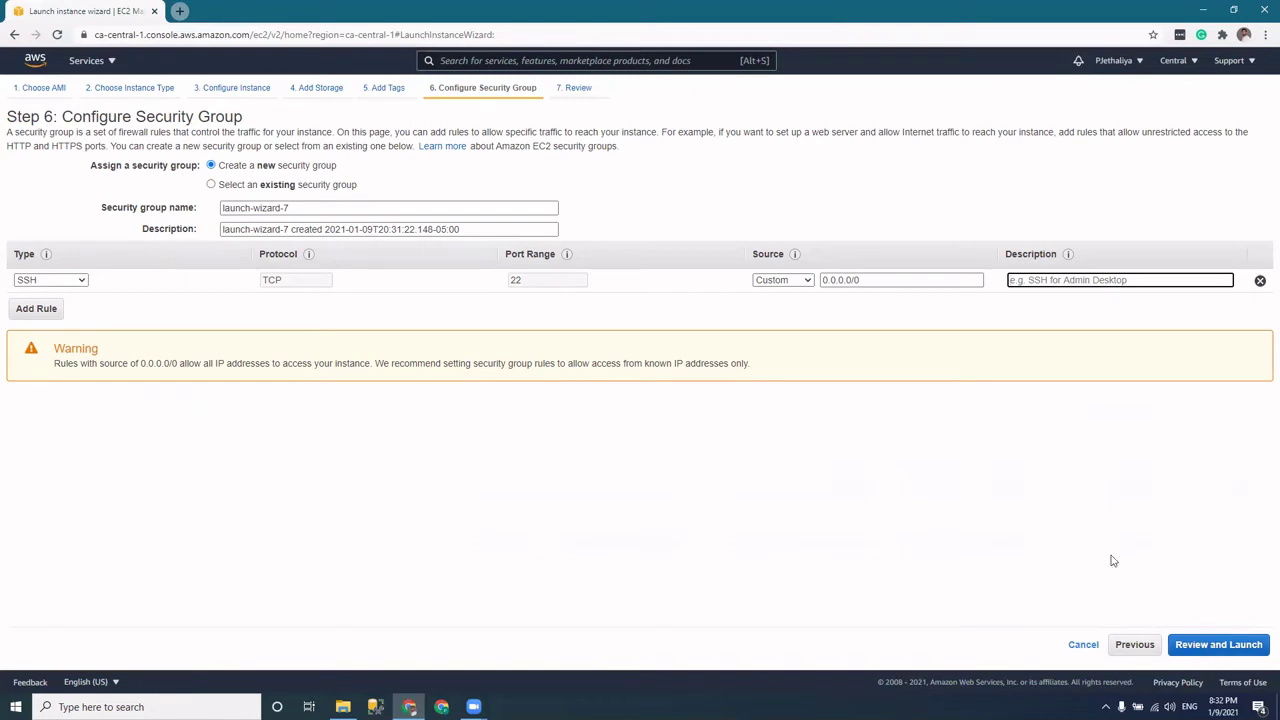
left_click(1228, 646)
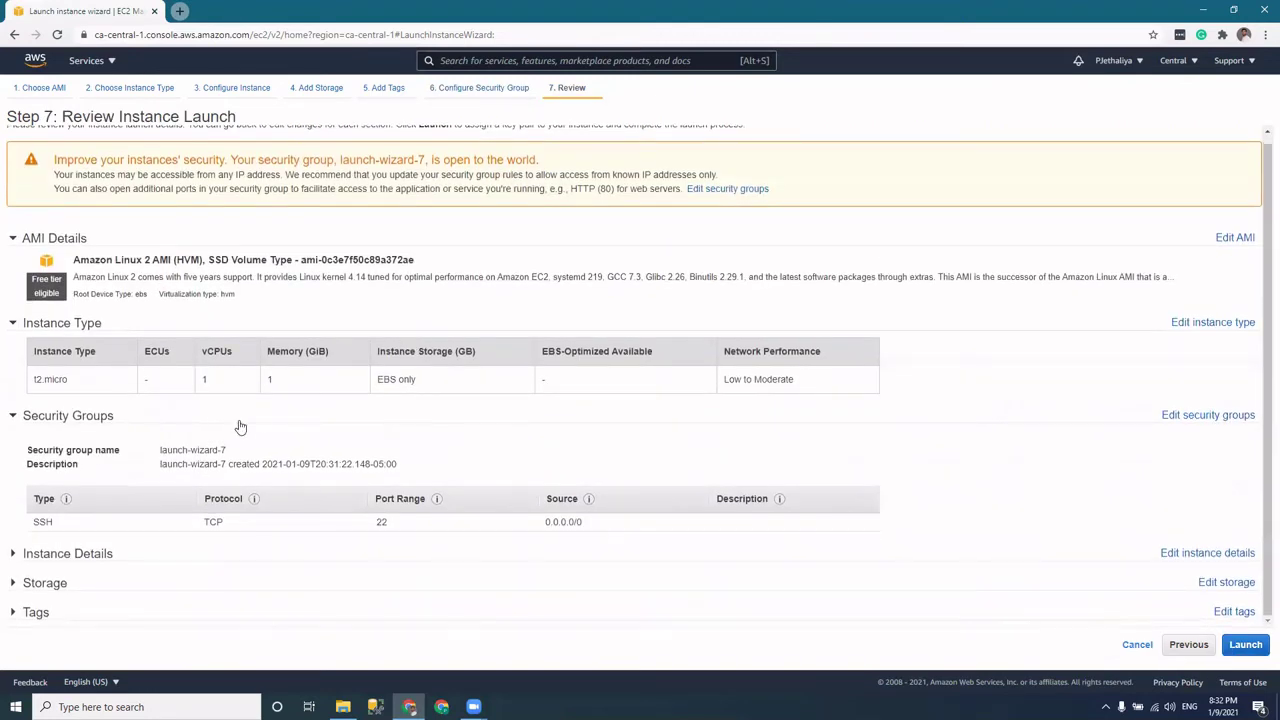
- Check the instance details and storage in the launch review, and start launching the instance
left_click(75, 555)
scroll(75, 555, "down", 4)
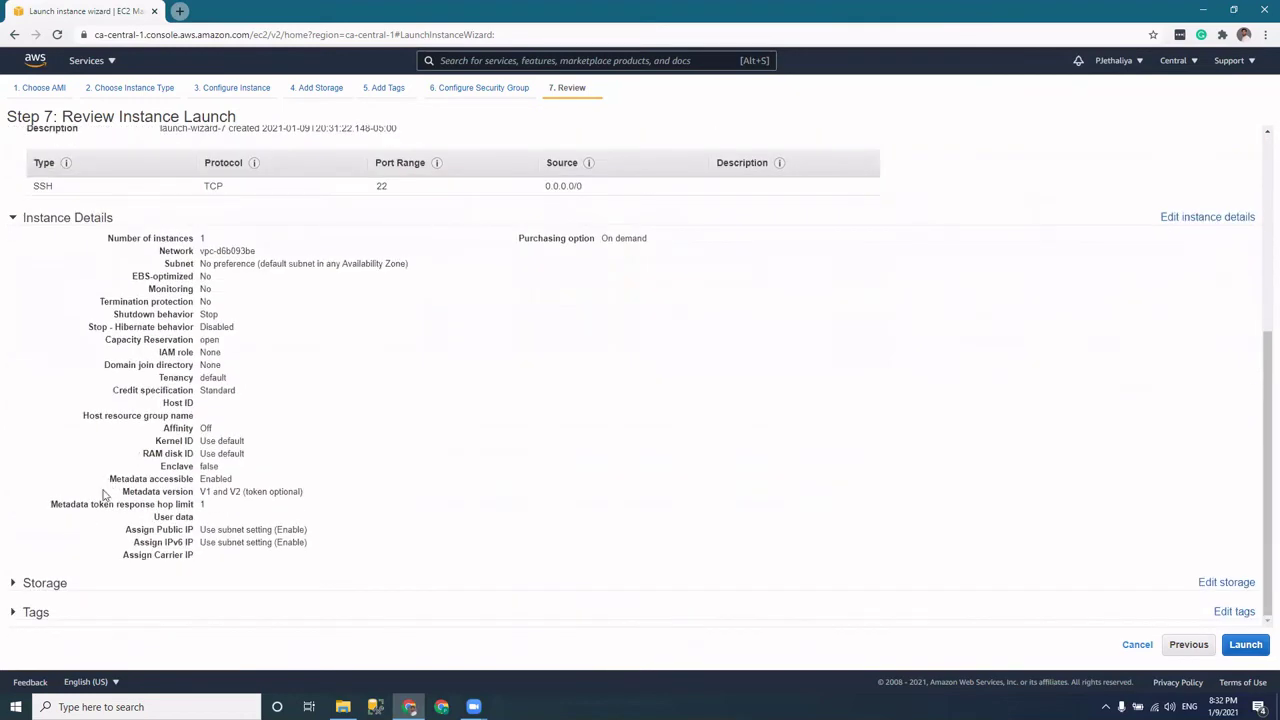
left_click(46, 580)
scroll(99, 543, "down", 1)
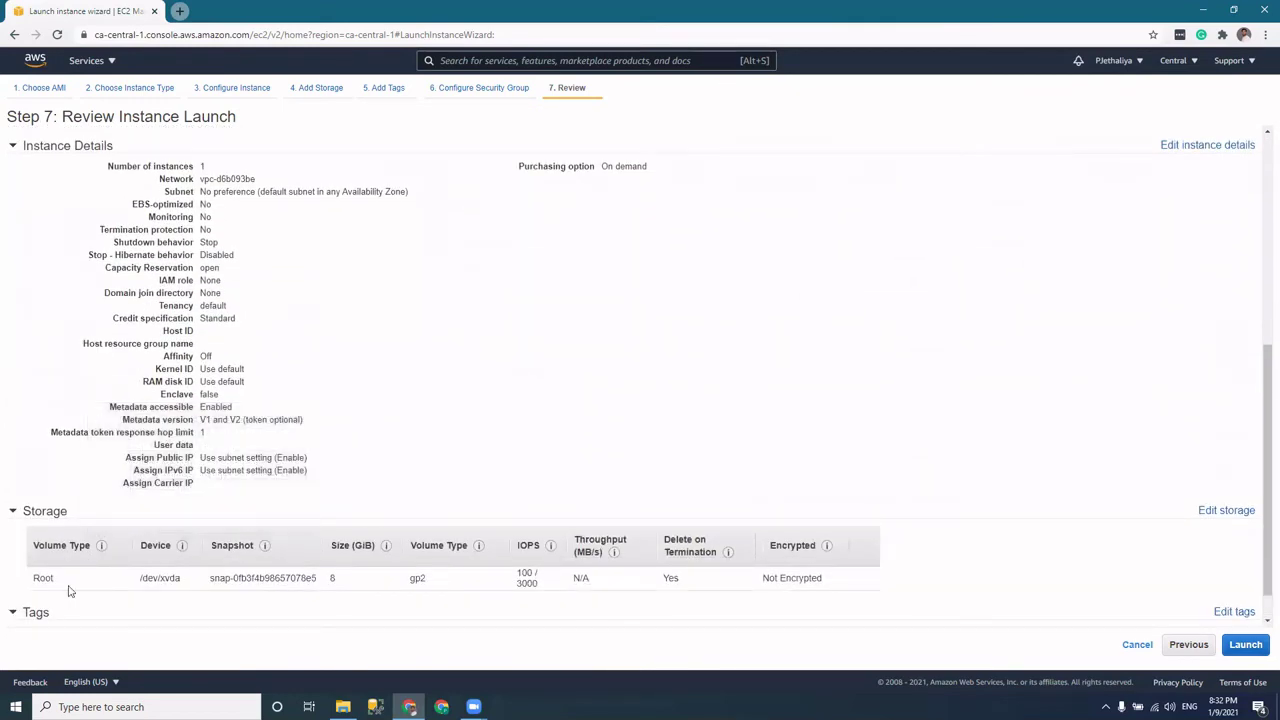
scroll(141, 503, "down", 1)
scroll(141, 503, "up", 6)
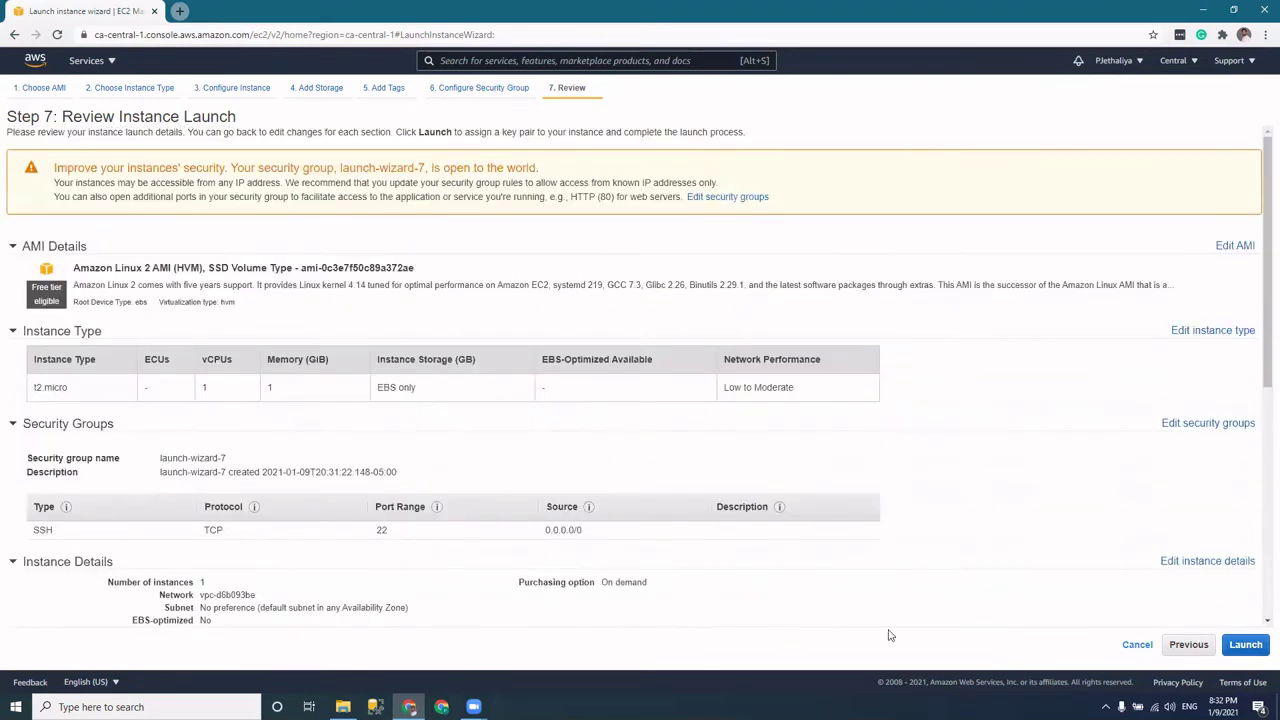
left_click(1245, 645)
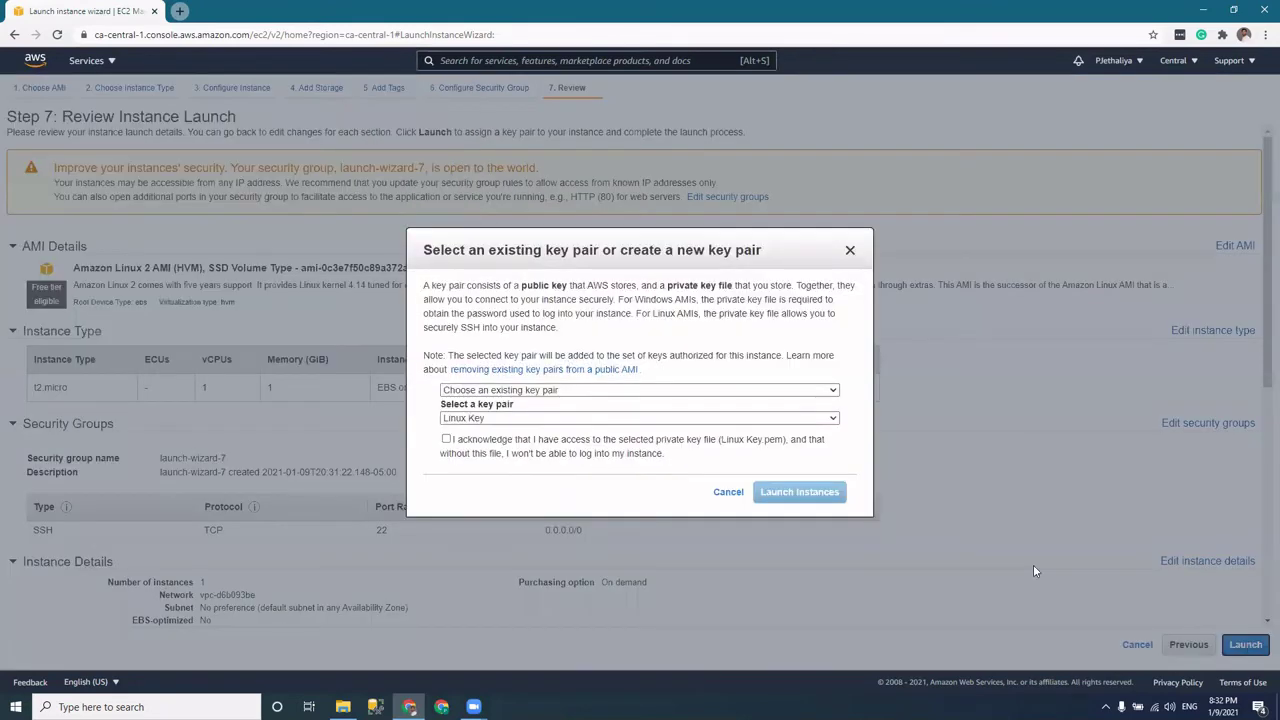
- Look at the options for creating a new key pair and for choosing an existing one
left_click(490, 390)
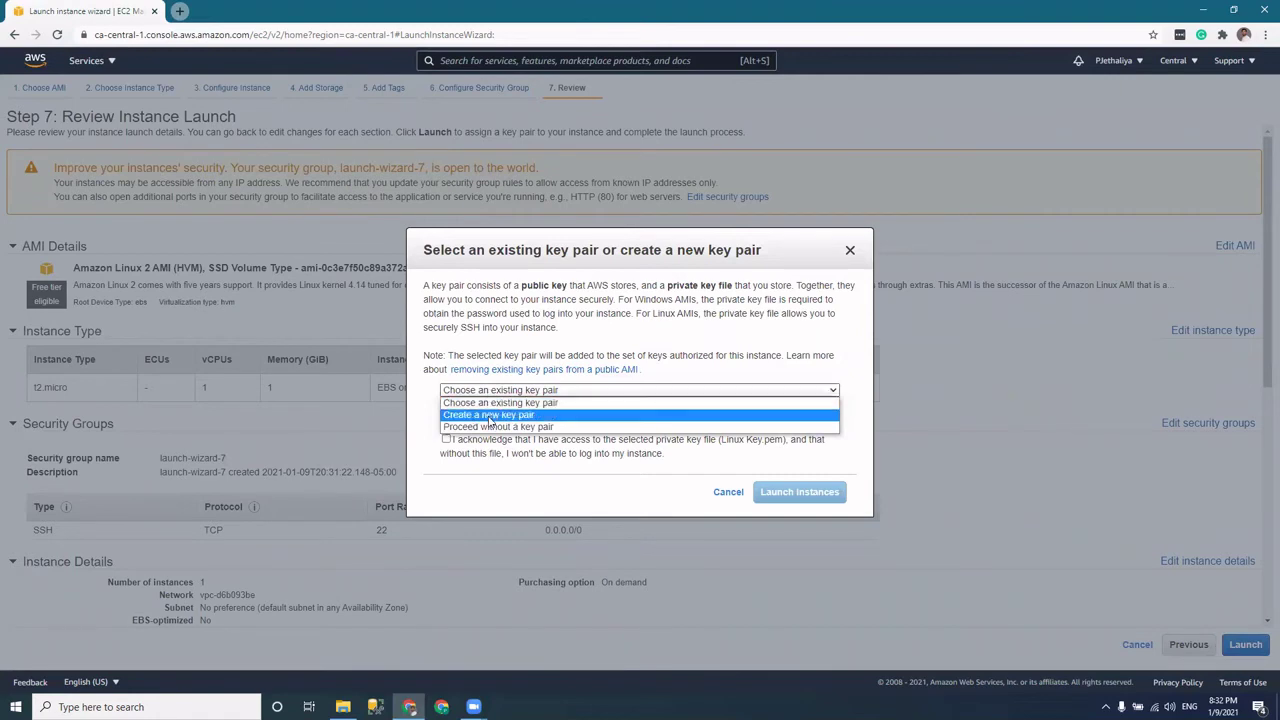
left_click(490, 413)
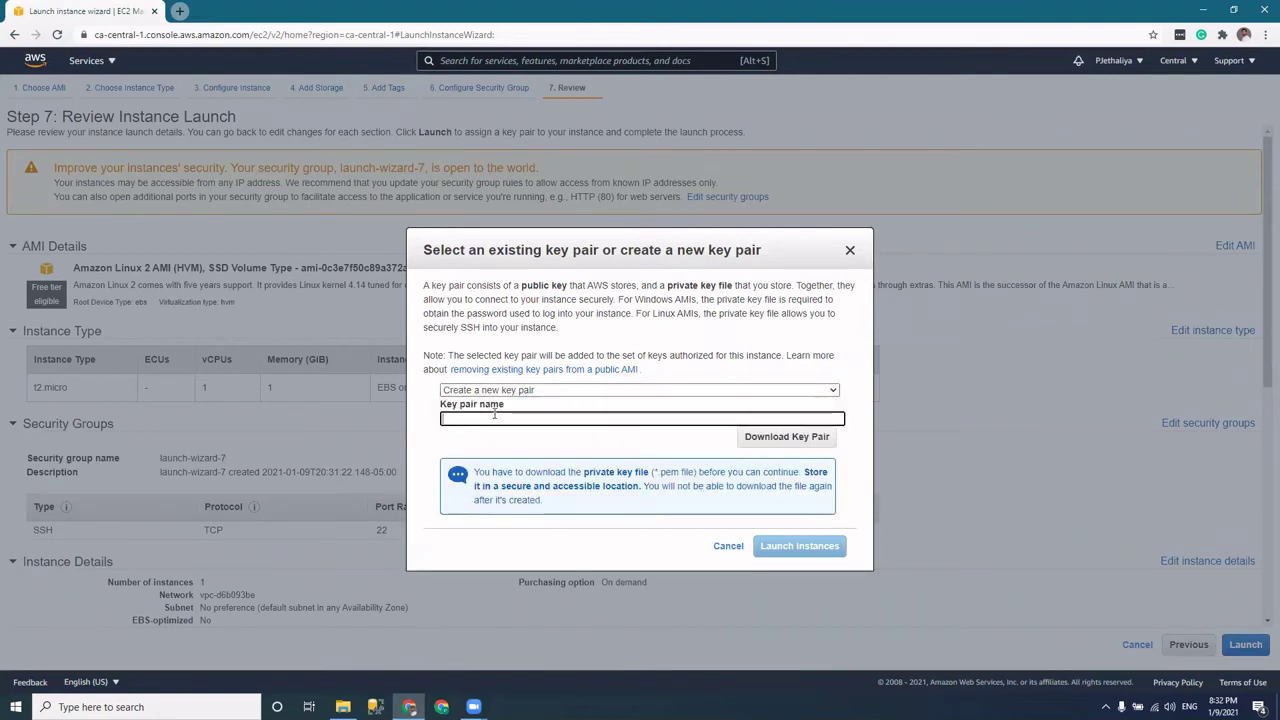
left_click(490, 390)
left_click(490, 403)
left_click(490, 418)
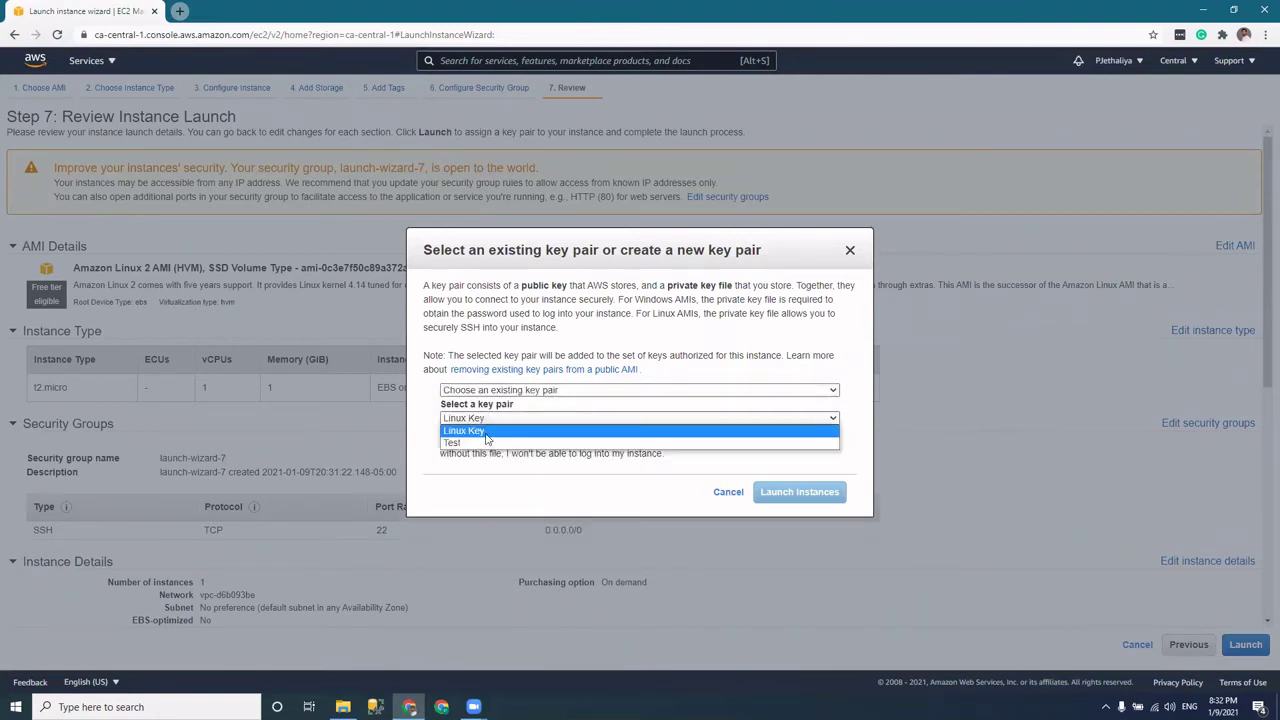
left_click(489, 417)
- Create a new key pair named AWS Linux Key and download its private key file
left_click(490, 390)
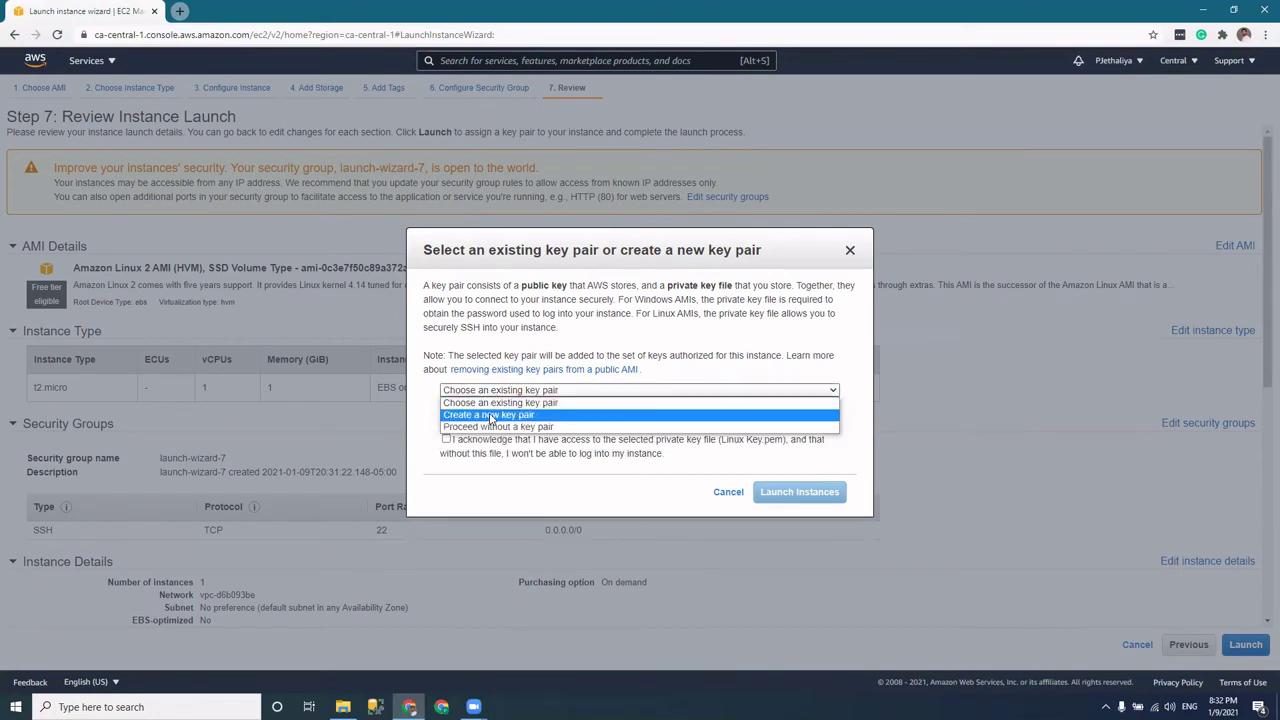
left_click(490, 415)
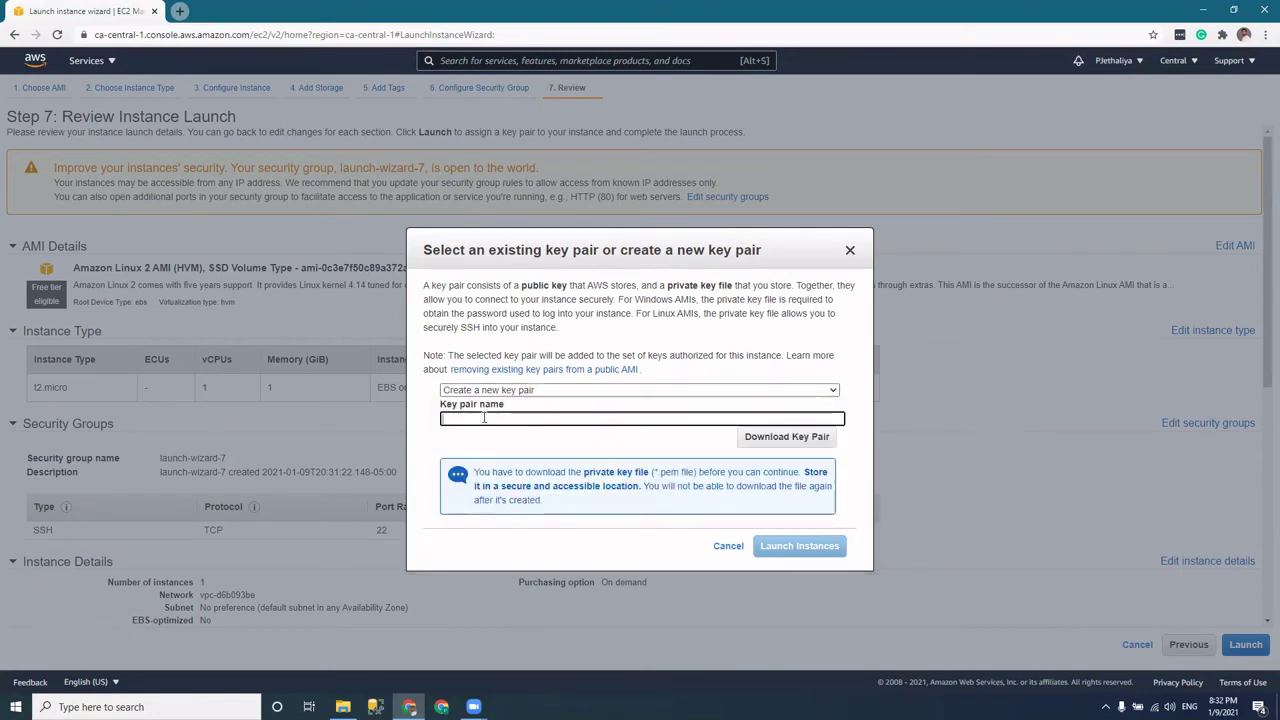
type("A")
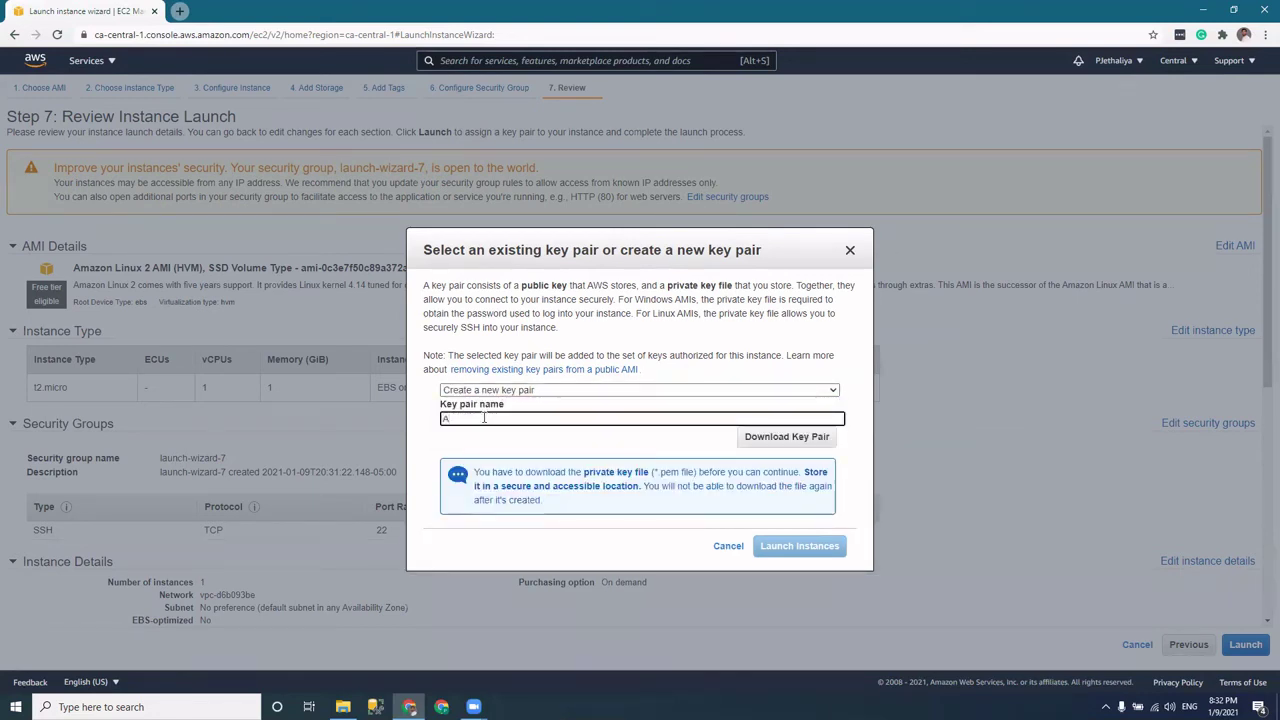
type("WS L")
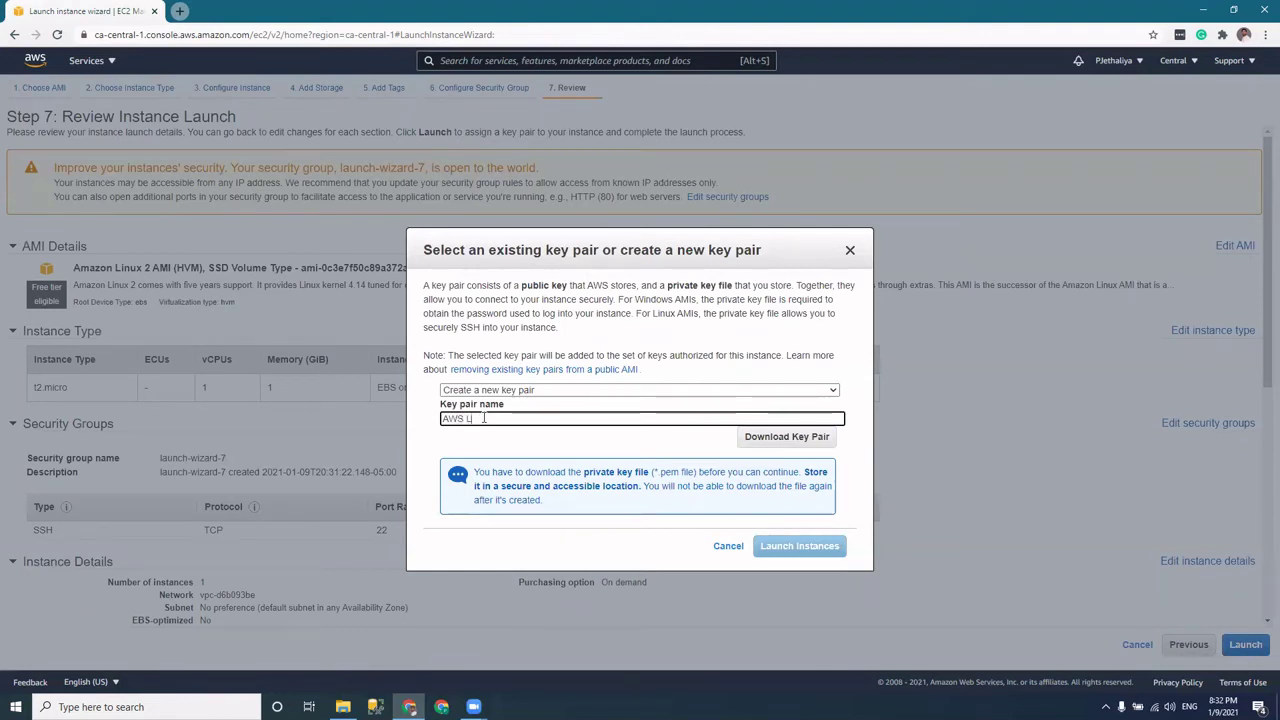
type("inux Key")
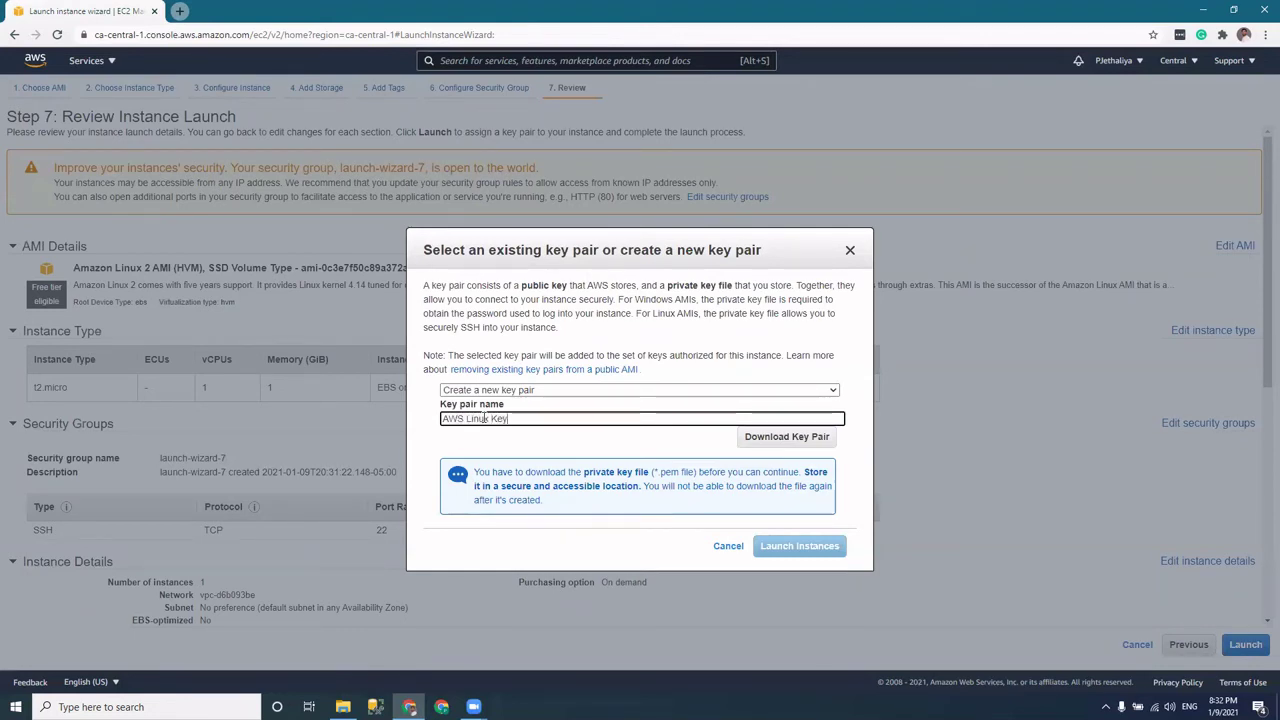
left_click(775, 440)
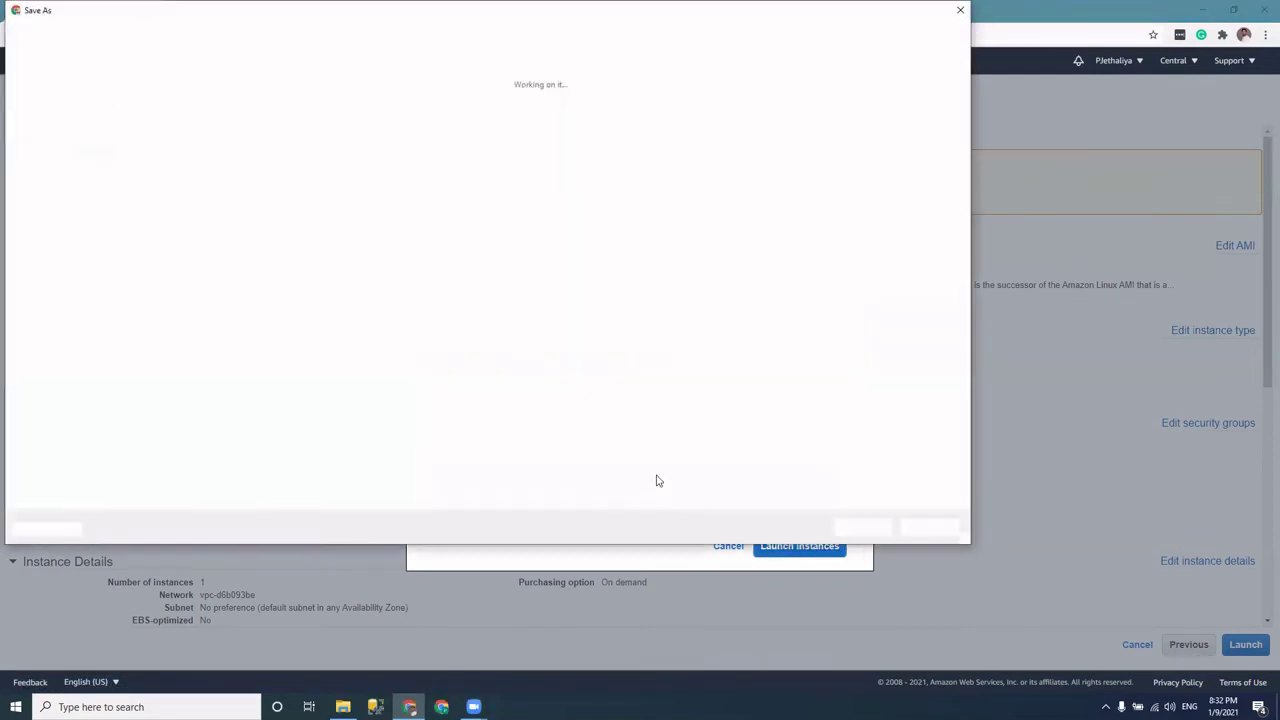
left_click(863, 528)
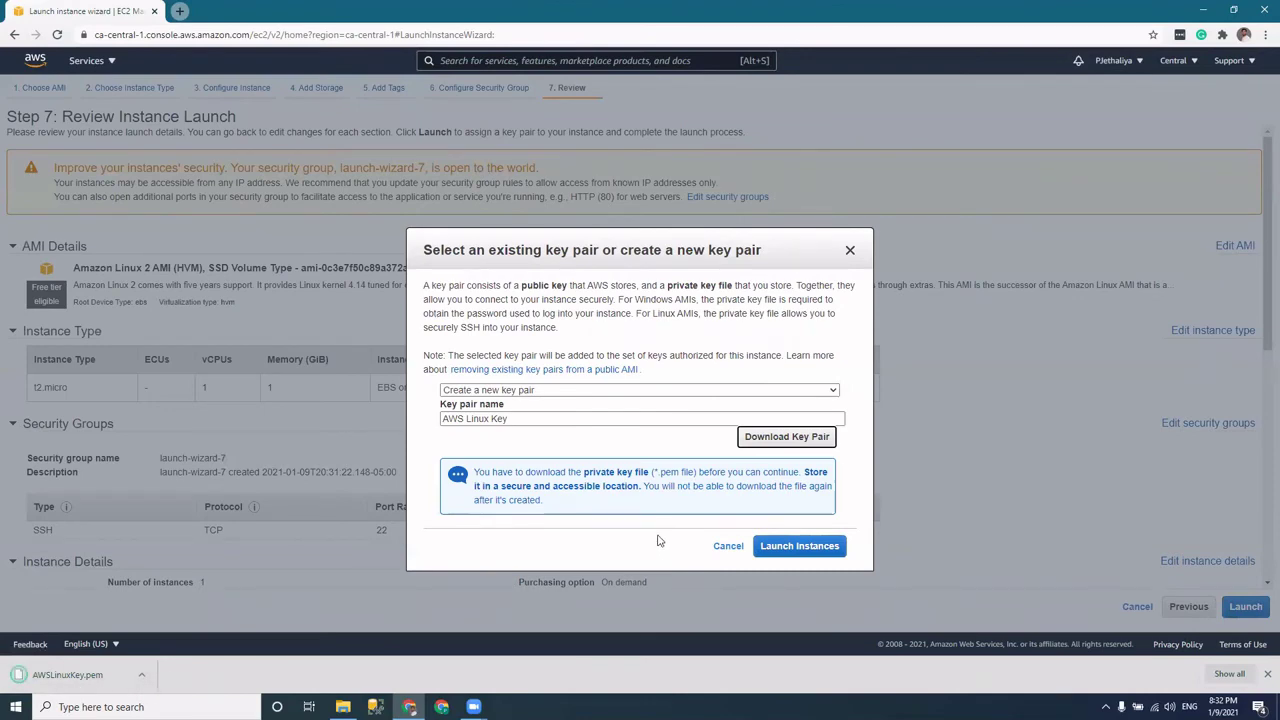
- Launch the instance with the new key pair and open the instances list filtered to its instance ID
left_click(812, 547)
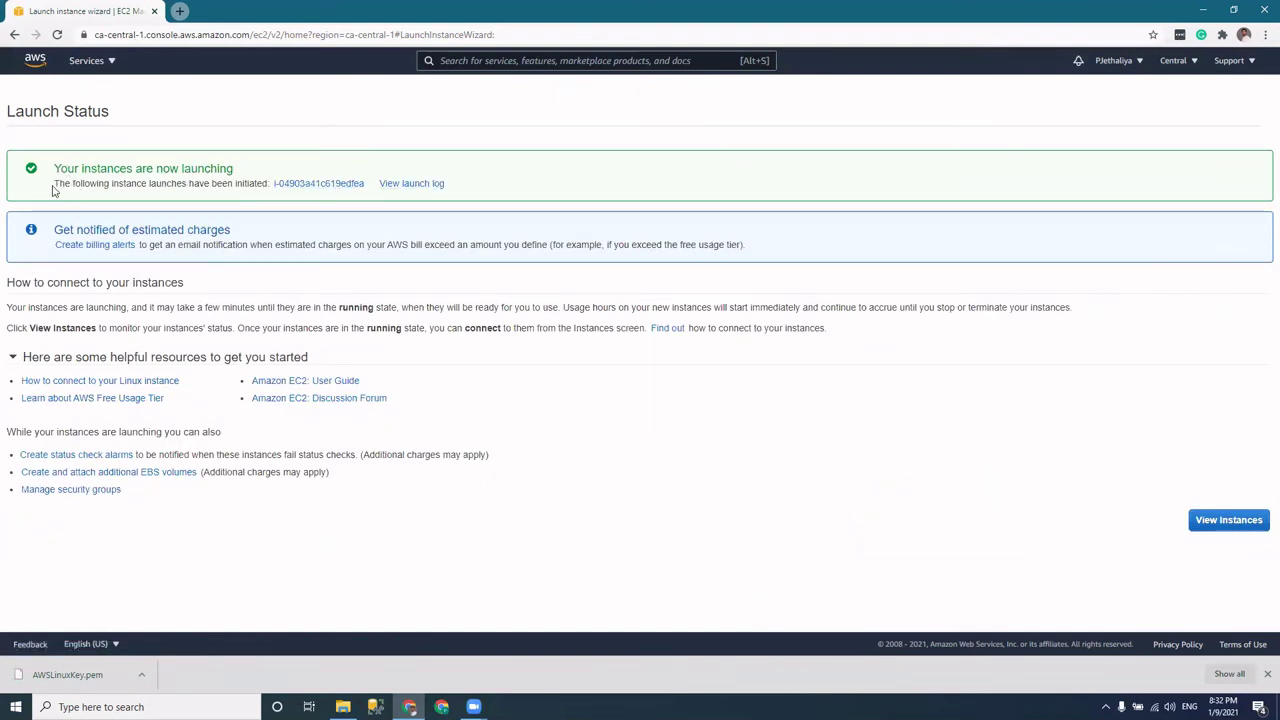
left_click_drag(53, 190, 271, 185)
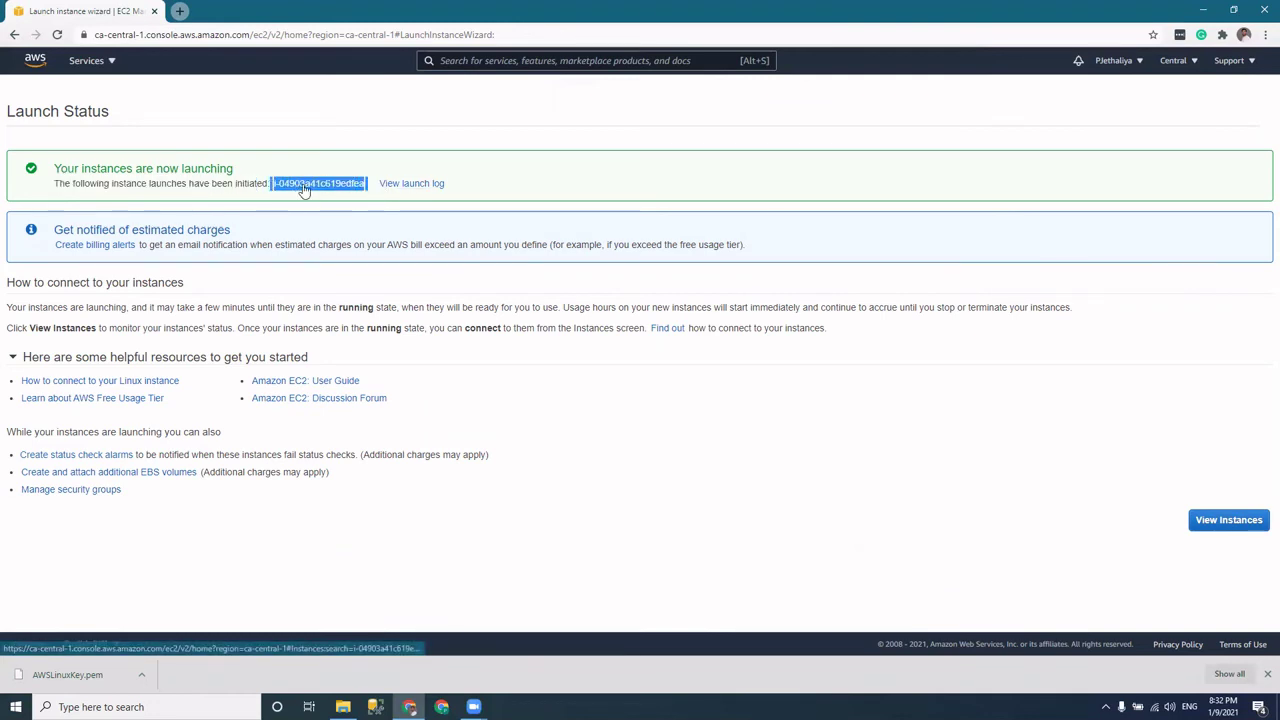
left_click(319, 186)
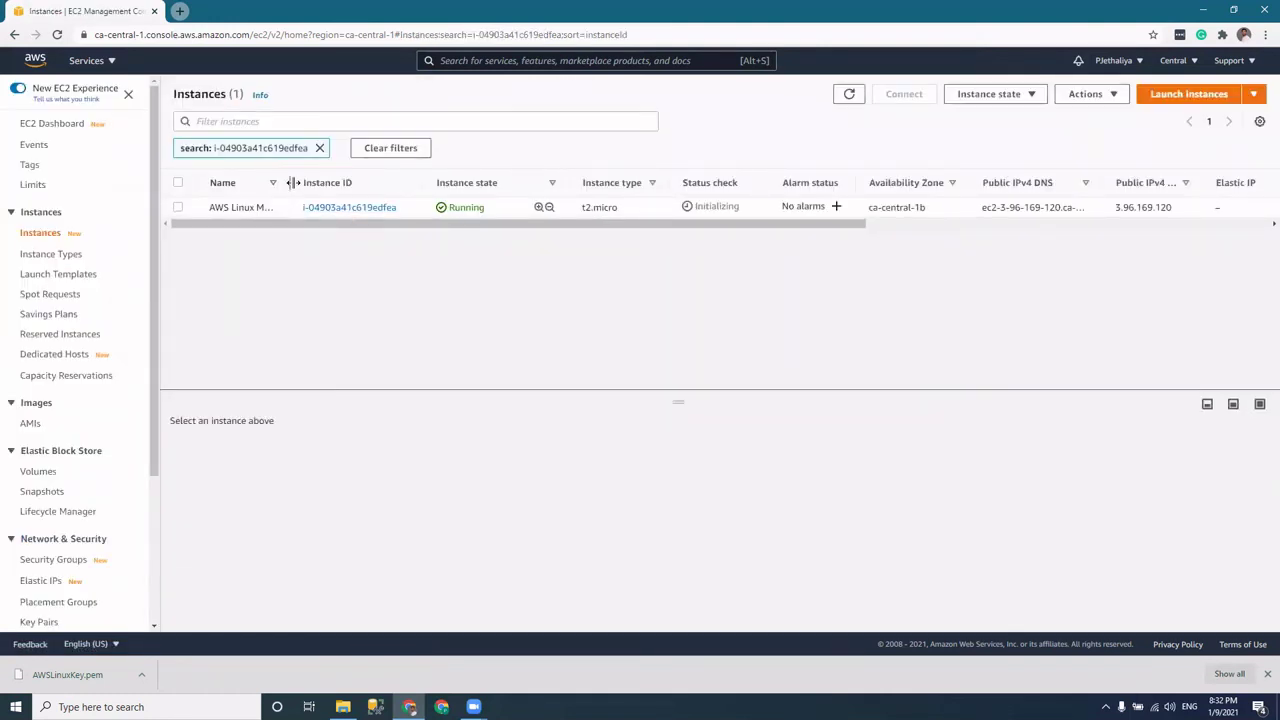
- Widen the Name column to show the full instance name, and open the summary page of AWS Linux Machine
left_click_drag(293, 182, 324, 182)
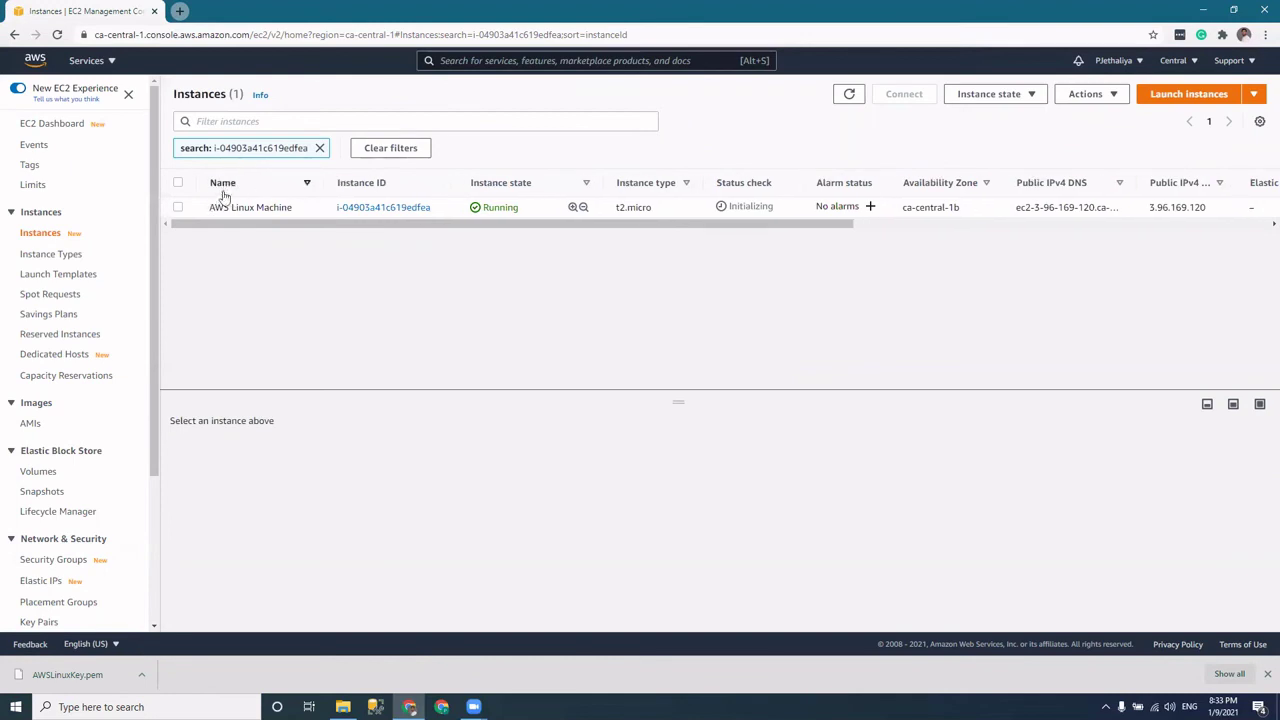
left_click_drag(209, 207, 291, 207)
left_click(349, 209)
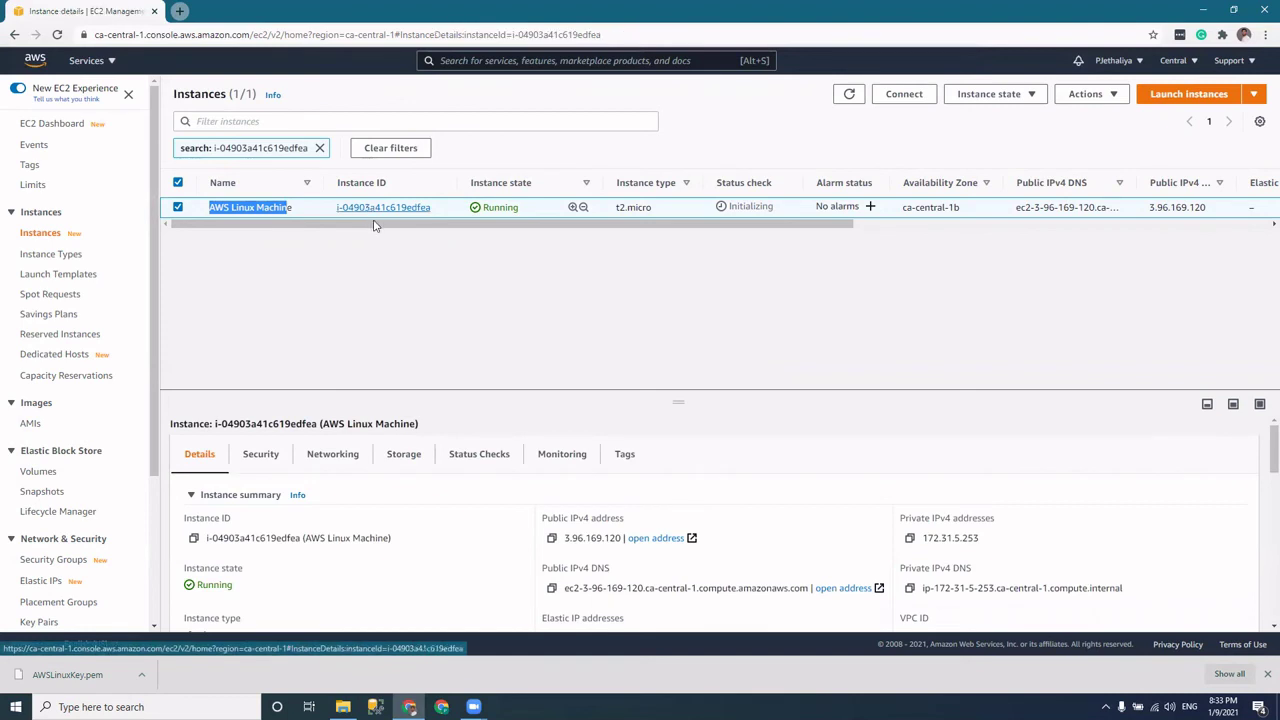
left_click(369, 210)
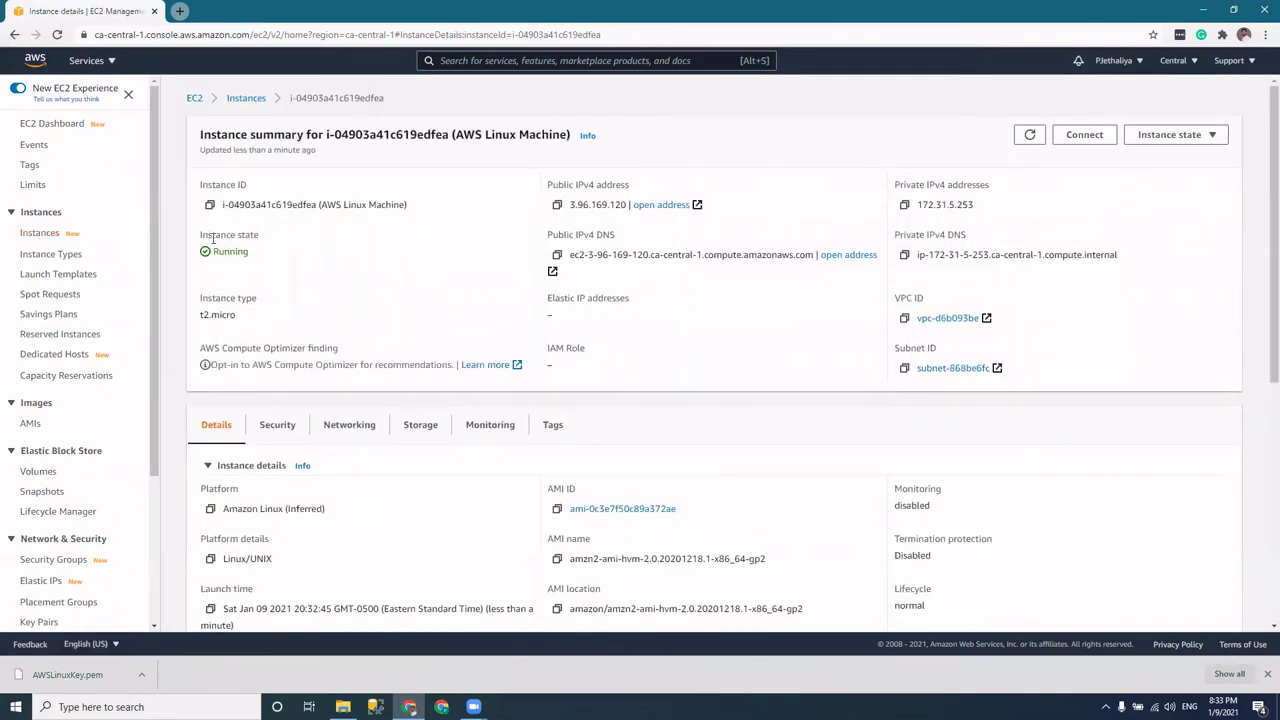
- Examine the instance's state, public IPv4 address, public and private DNS names, region and remaining details
left_click_drag(214, 251, 260, 255)
left_click_drag(570, 205, 628, 205)
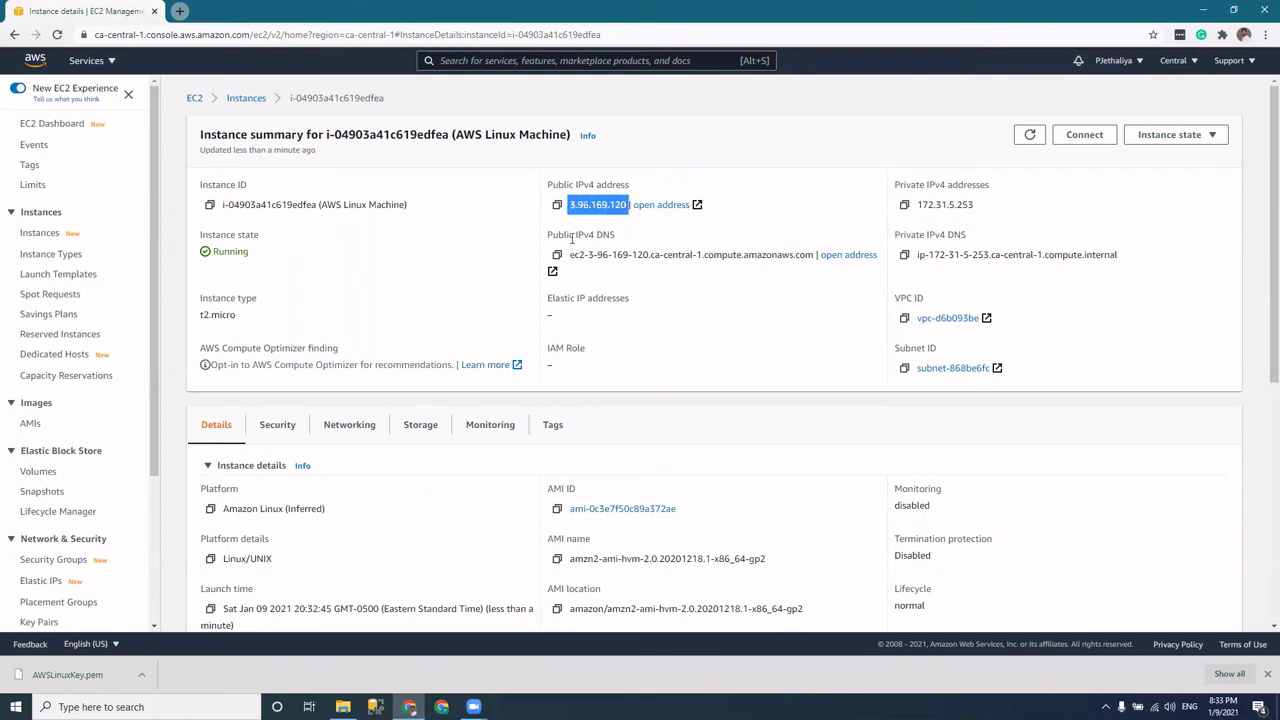
left_click_drag(572, 238, 611, 257)
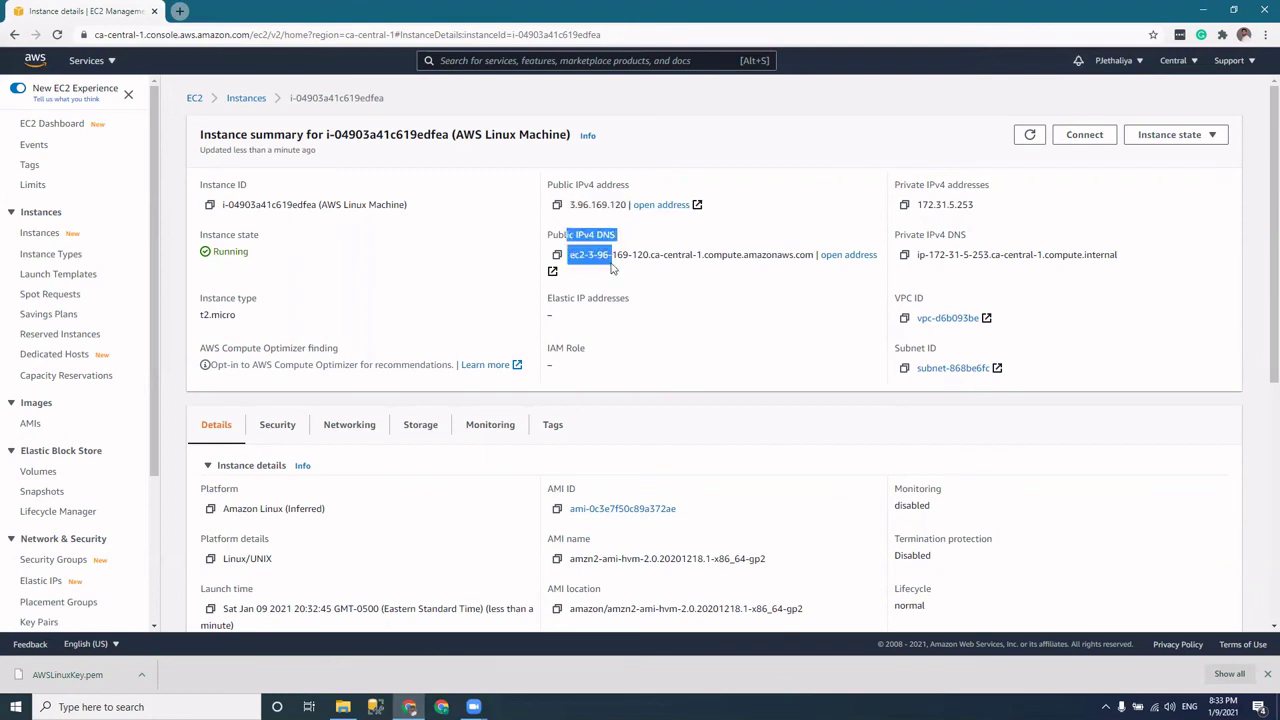
left_click(708, 338)
left_click_drag(990, 257, 1048, 257)
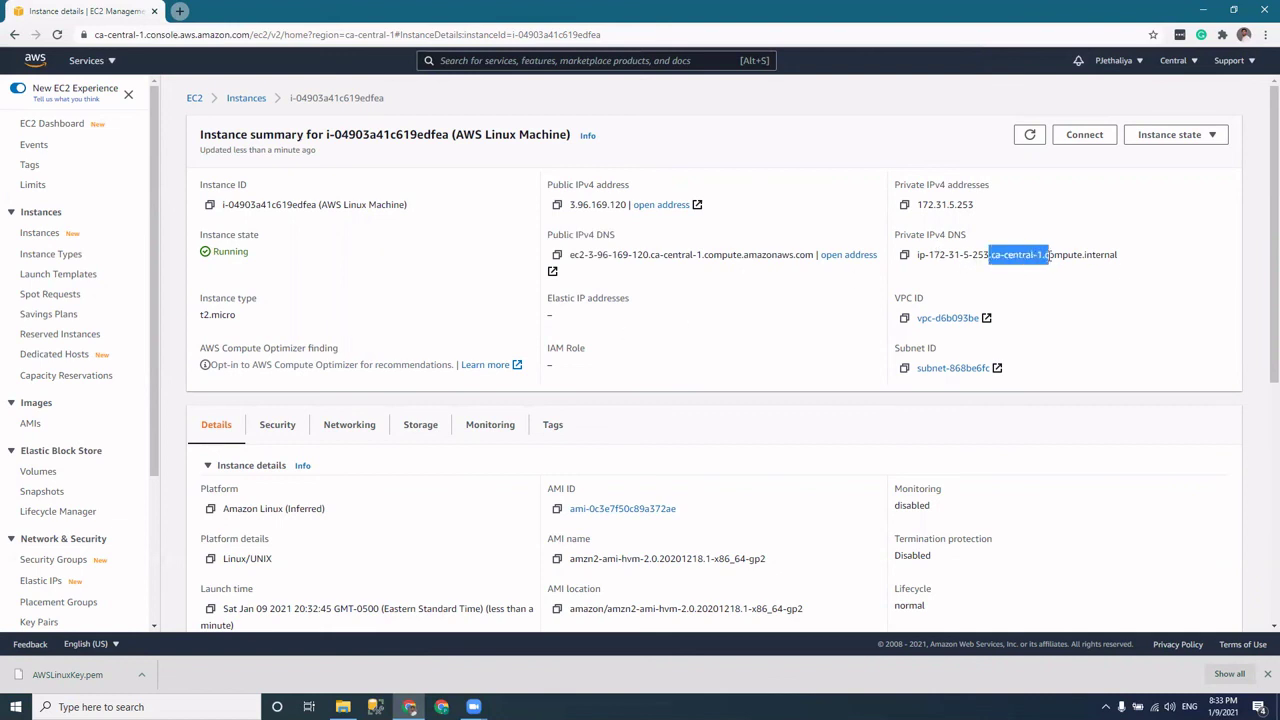
left_click(1177, 60)
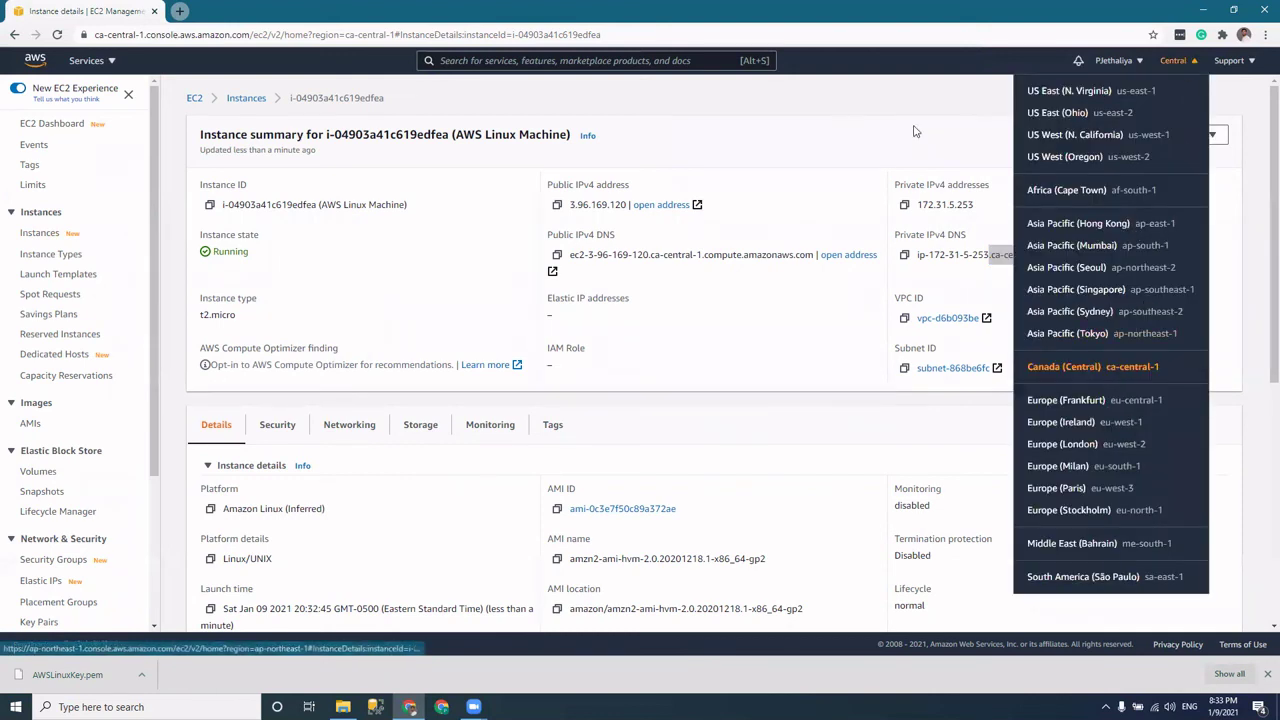
left_click(881, 147)
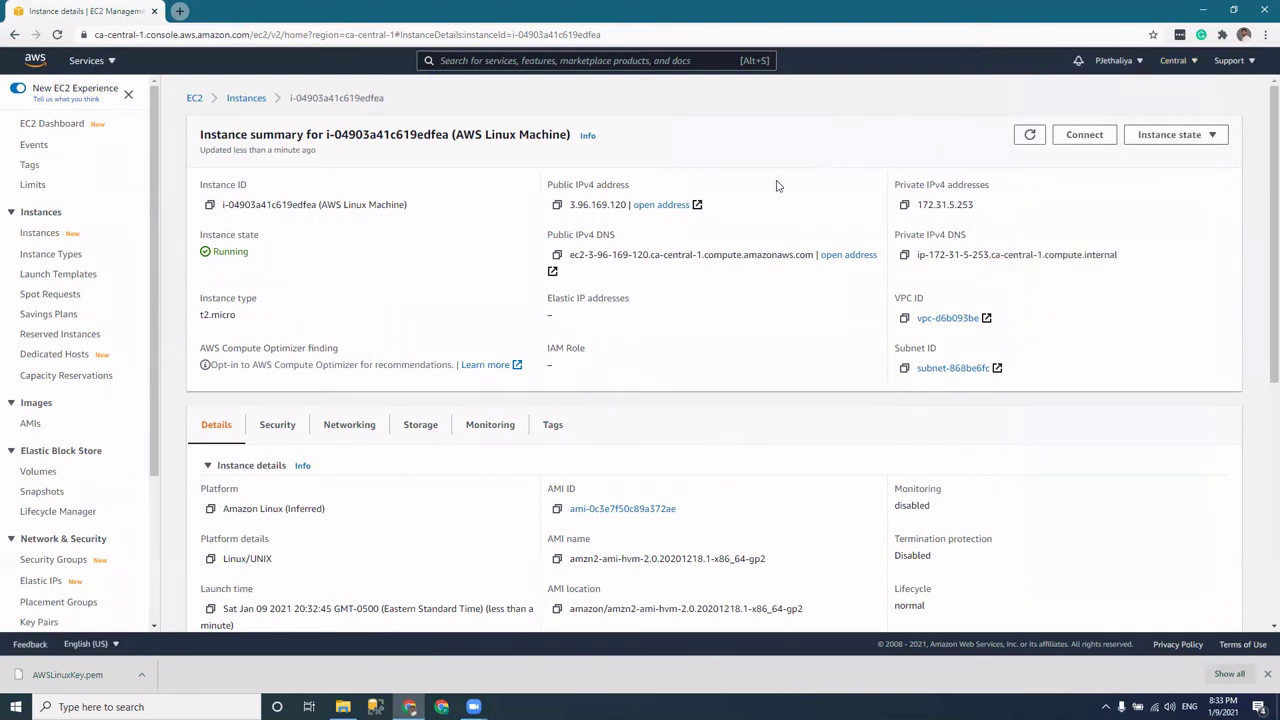
scroll(570, 390, "down", 5)
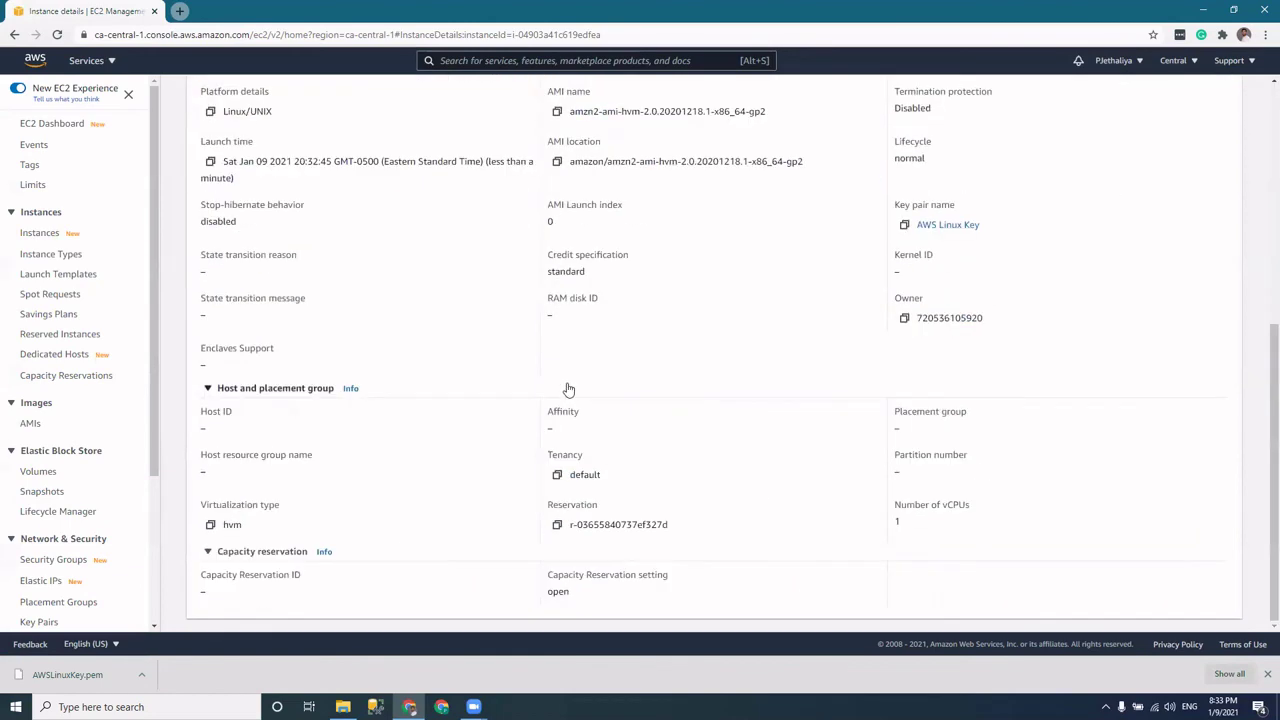
scroll(567, 389, "up", 5)
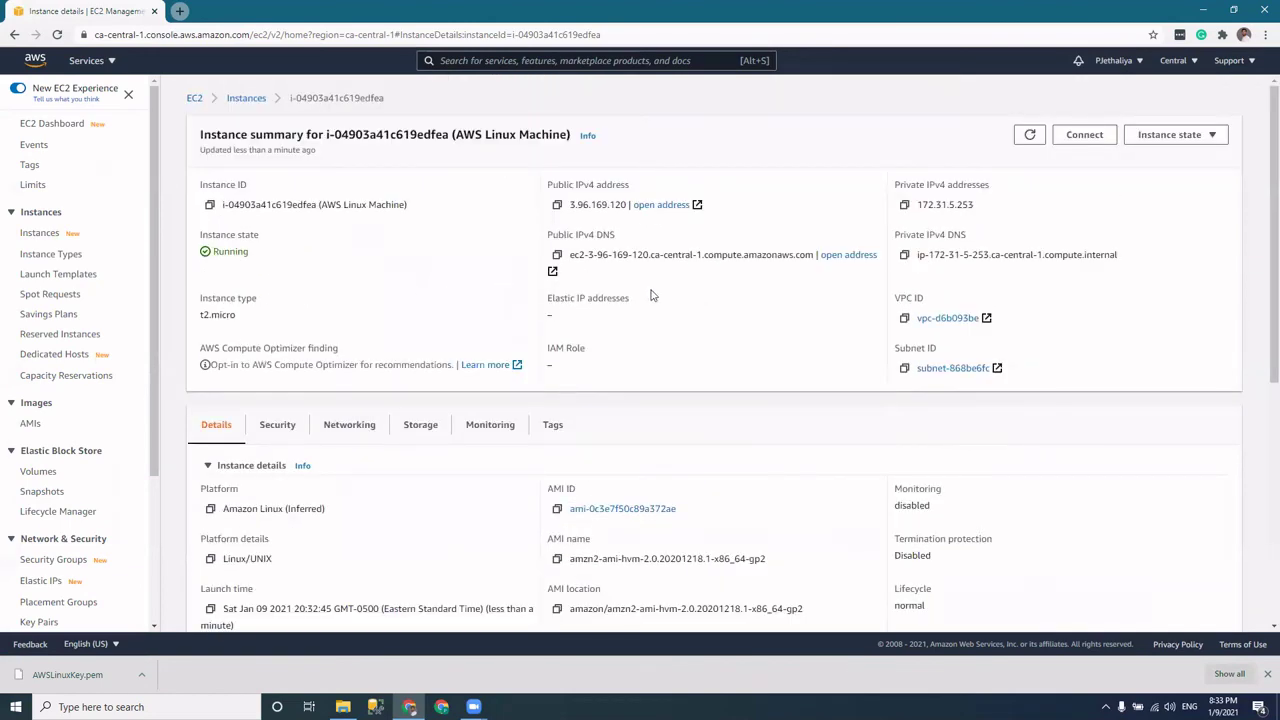